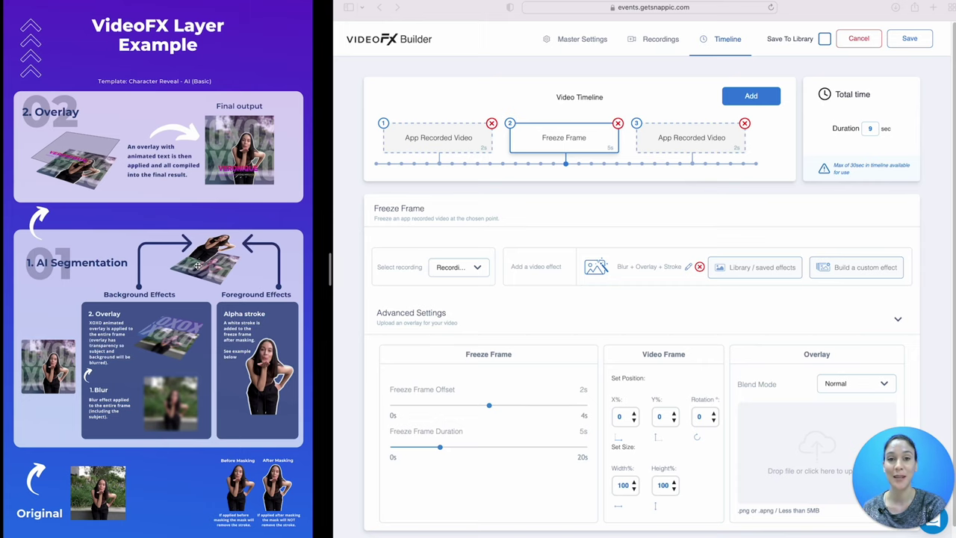
# Open the freeze frame's Blur + Overlay + Stroke effect and preview the Blur layer inside its AI Segmentation background effect
pyautogui.click(688, 266)
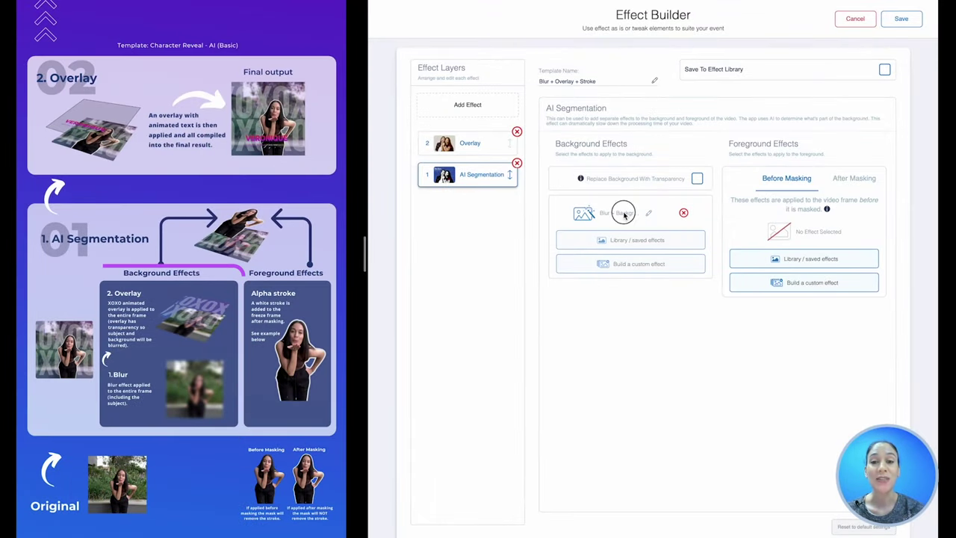
pyautogui.click(619, 215)
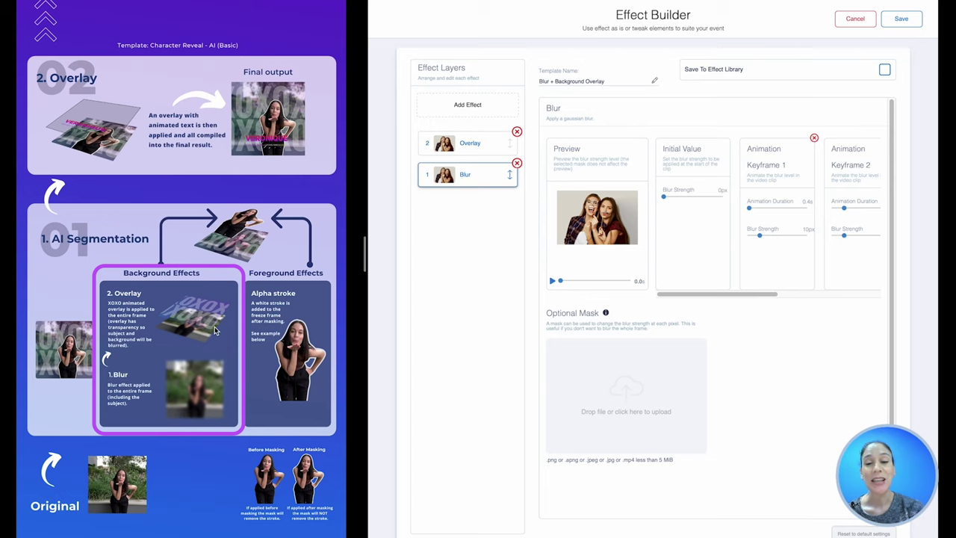
pyautogui.click(552, 280)
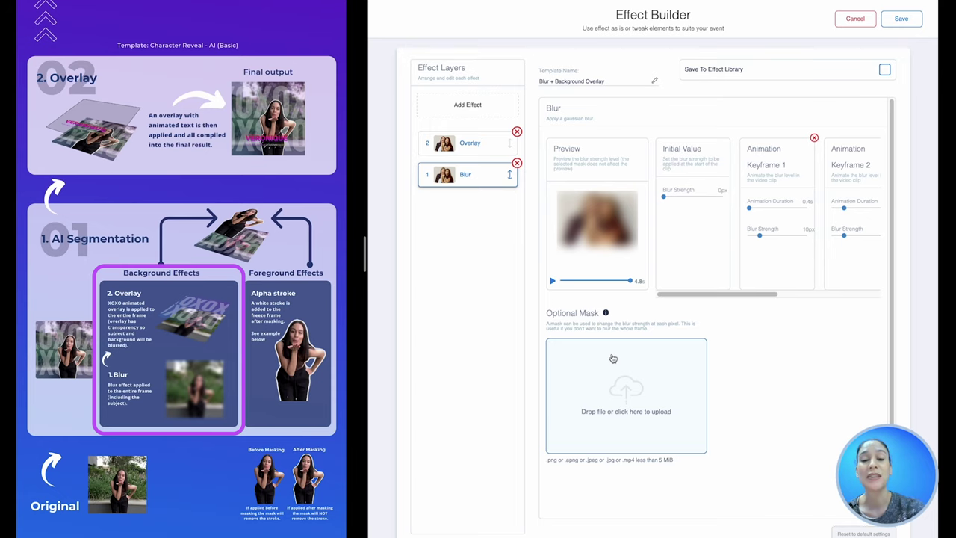
# Play the Overlay layer's media in the Blur + Background Overlay effect, and save to return to the AI Segmentation settings
pyautogui.click(475, 143)
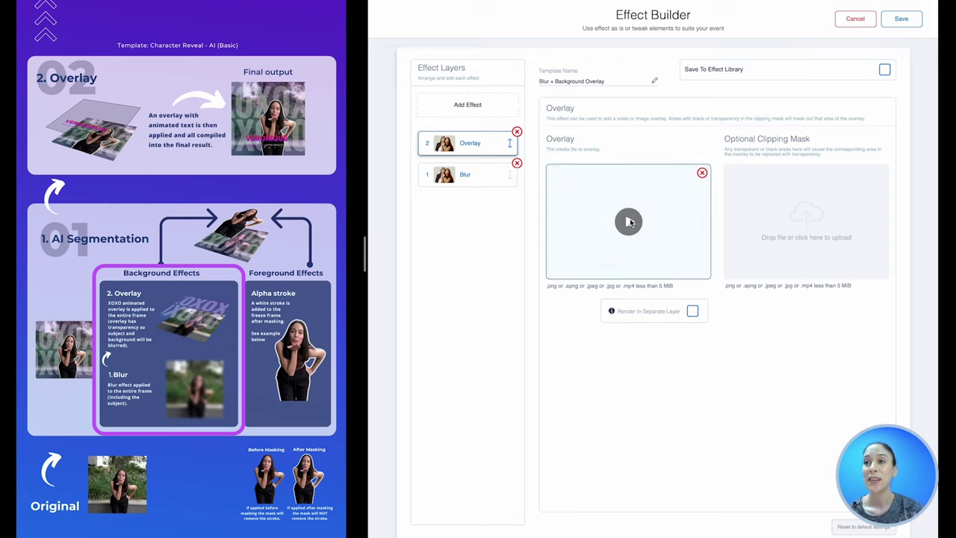
pyautogui.click(628, 222)
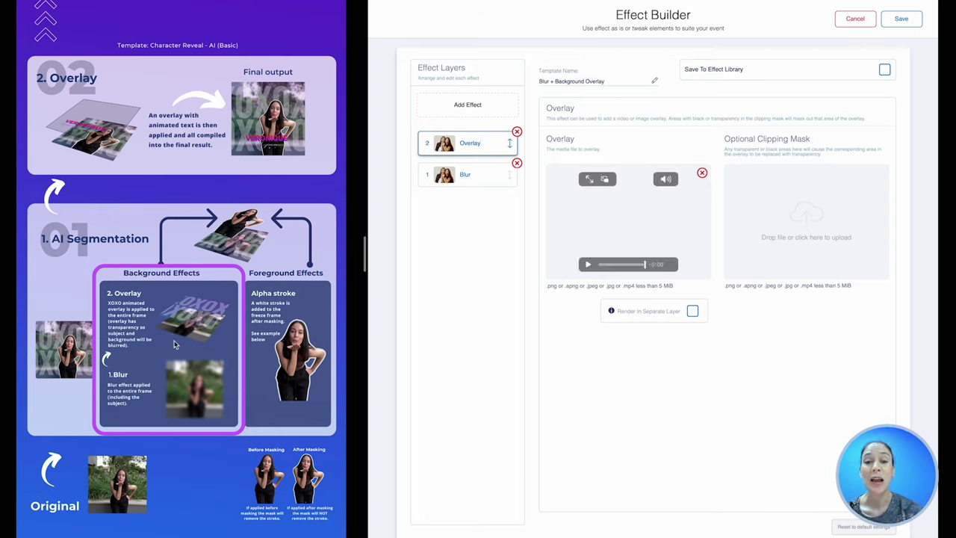
pyautogui.click(588, 266)
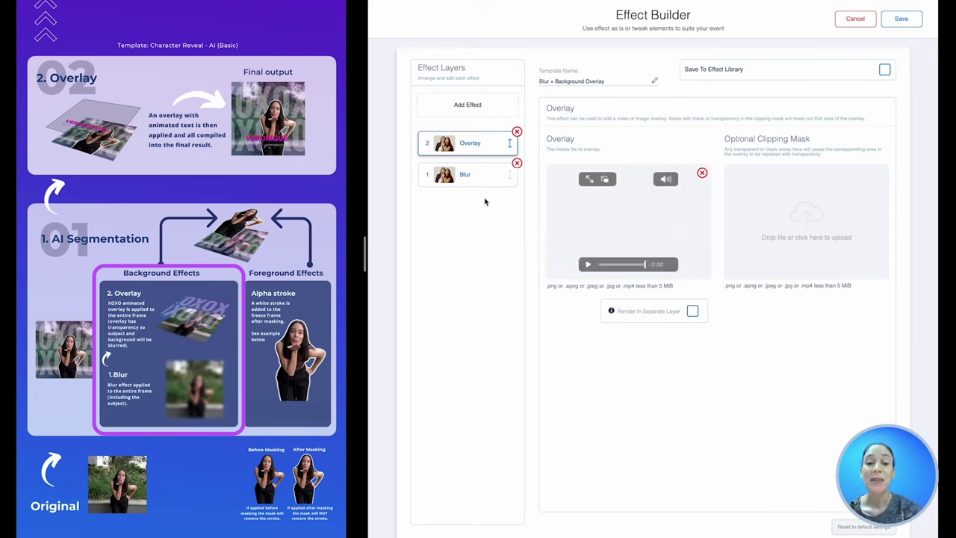
pyautogui.click(587, 265)
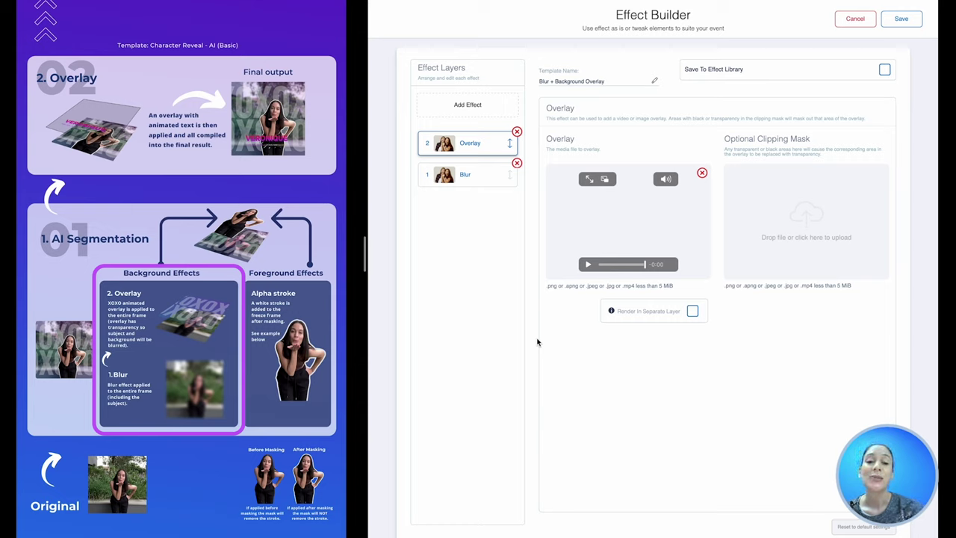
pyautogui.click(588, 265)
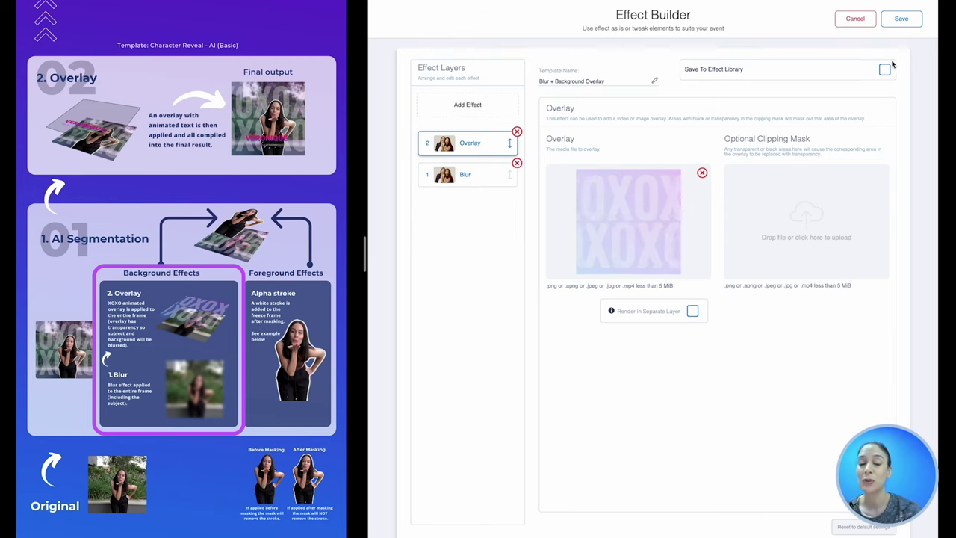
pyautogui.click(900, 21)
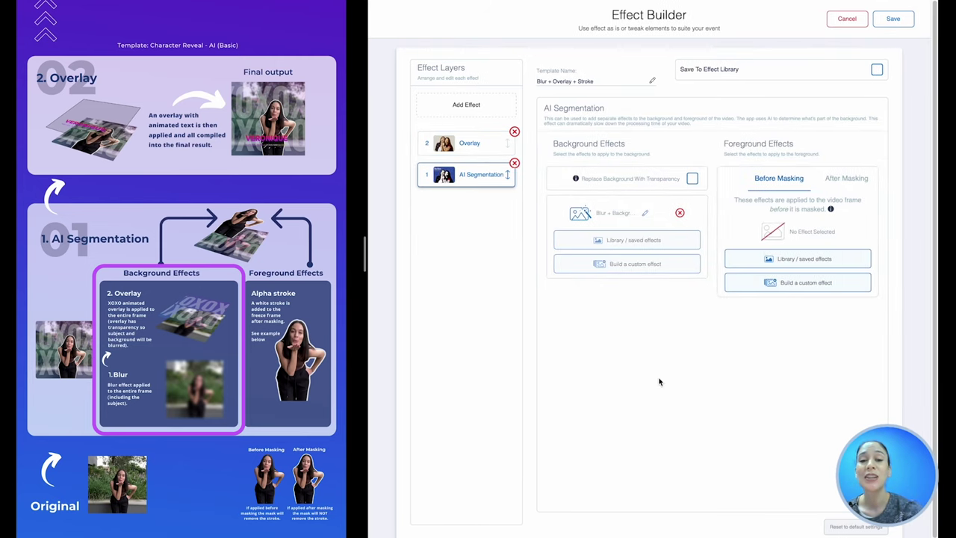
# Check the after-masking foreground effect, and play the media of the Overlay layer above AI Segmentation
pyautogui.click(842, 178)
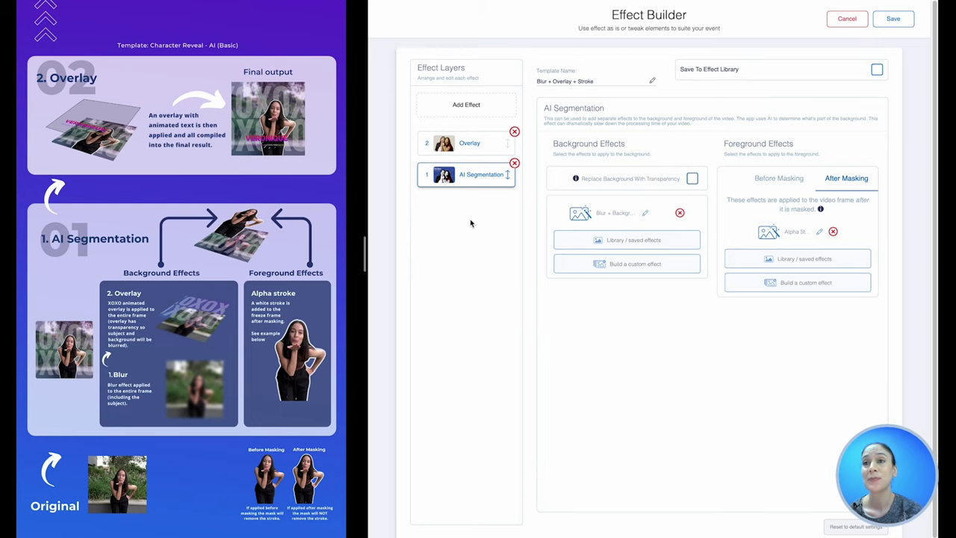
pyautogui.click(463, 145)
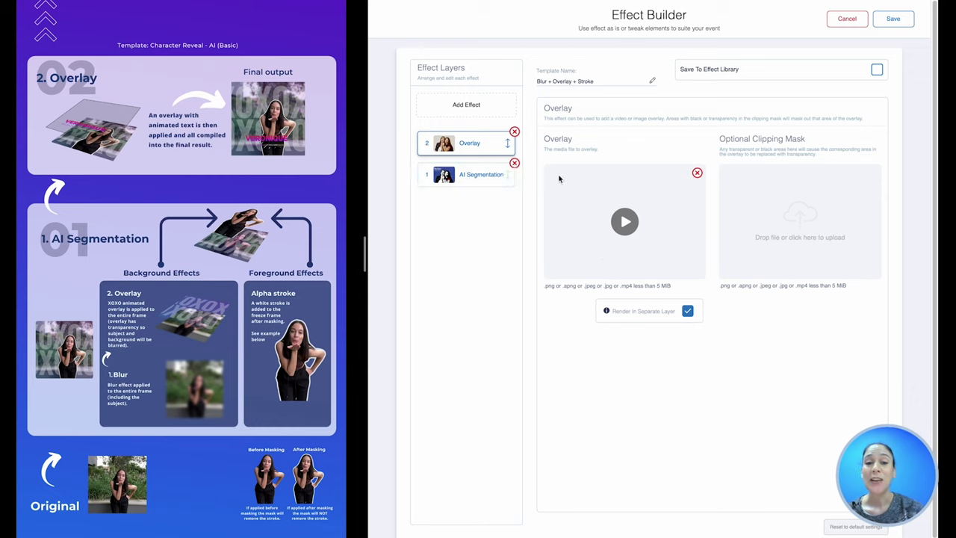
pyautogui.click(625, 222)
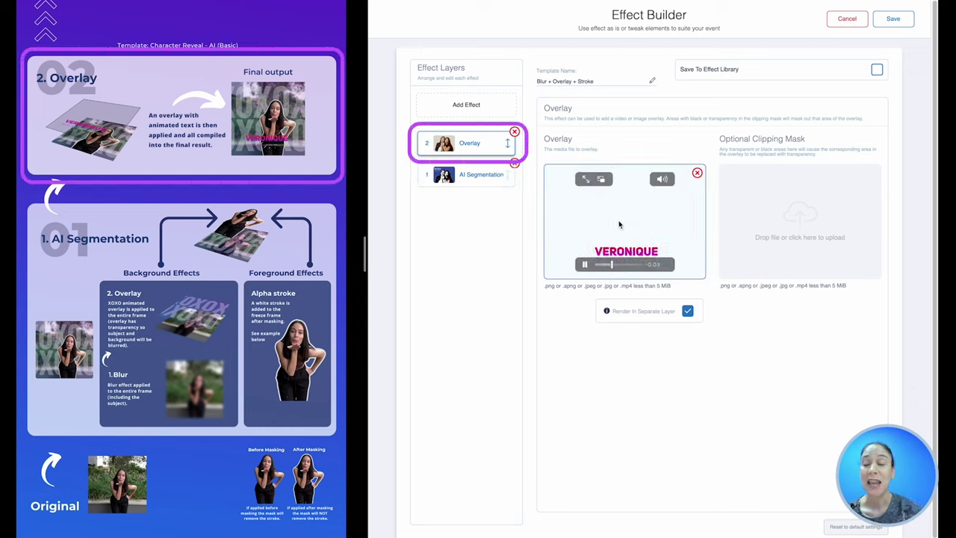
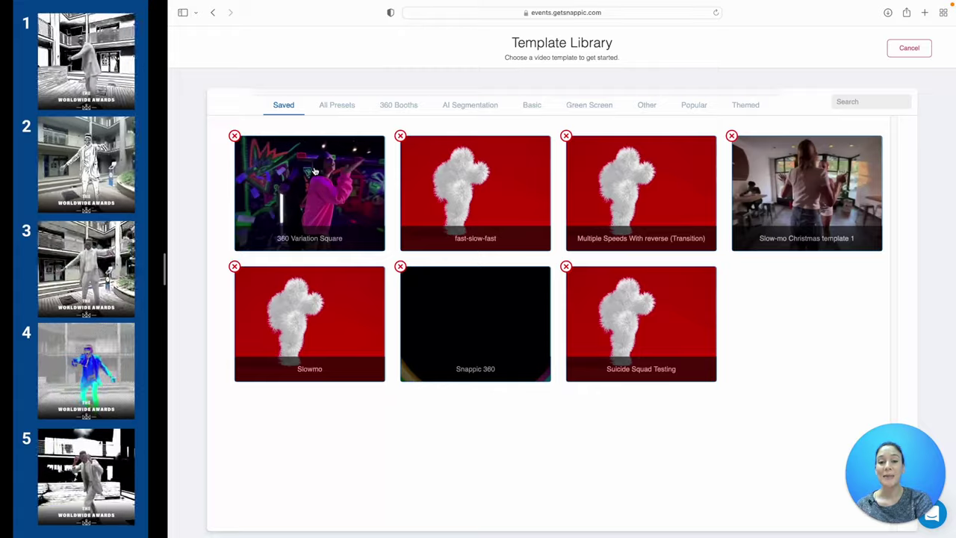
# Load the 360 AI Seg Showcase template from the 360 Booths category of the Template Library
pyautogui.click(401, 105)
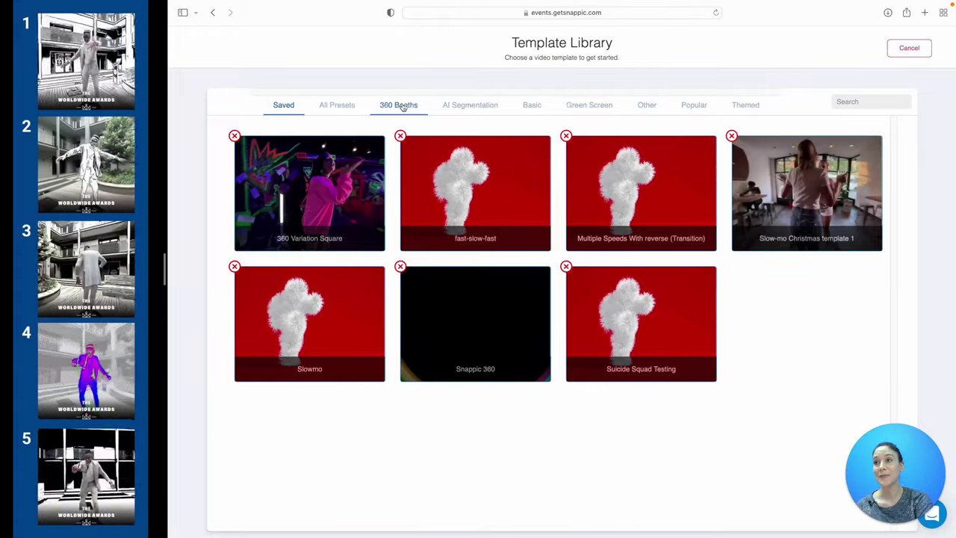
pyautogui.click(327, 212)
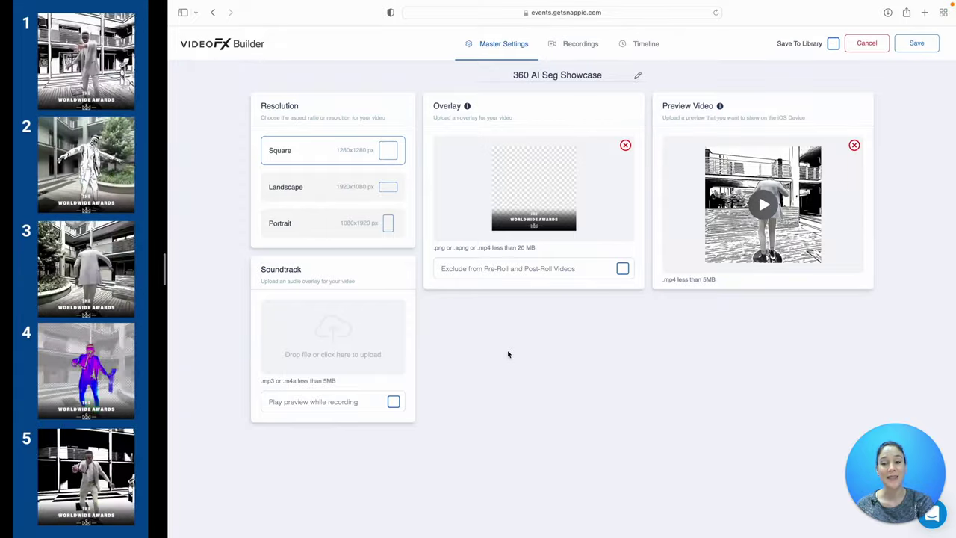
# Review the template's recording settings and look through all the clips on its video timeline
pyautogui.click(573, 45)
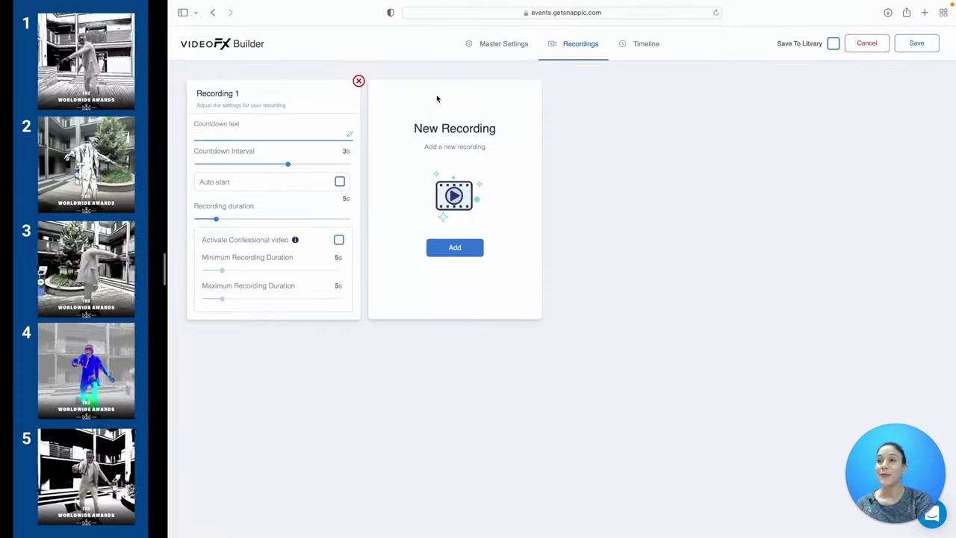
pyautogui.click(647, 45)
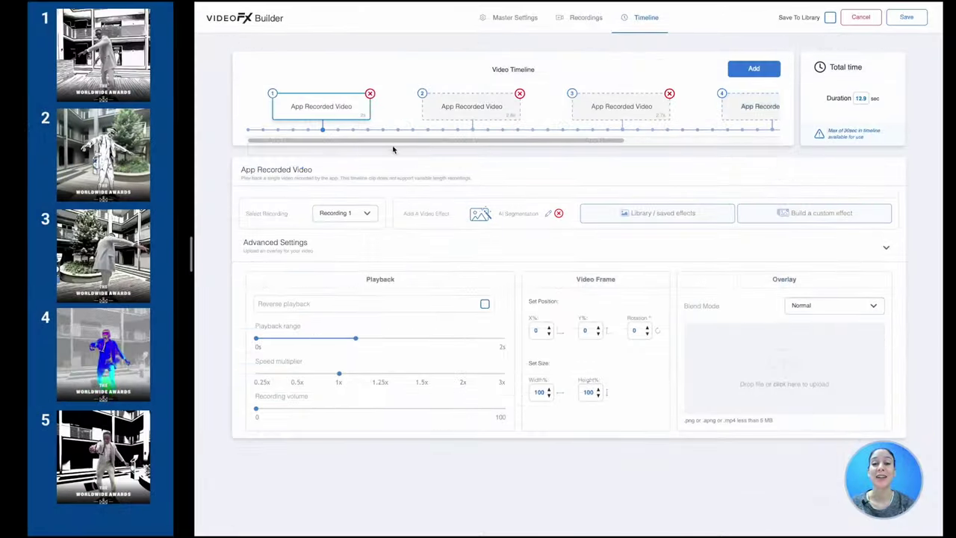
pyautogui.hscroll(2, 465, 110)
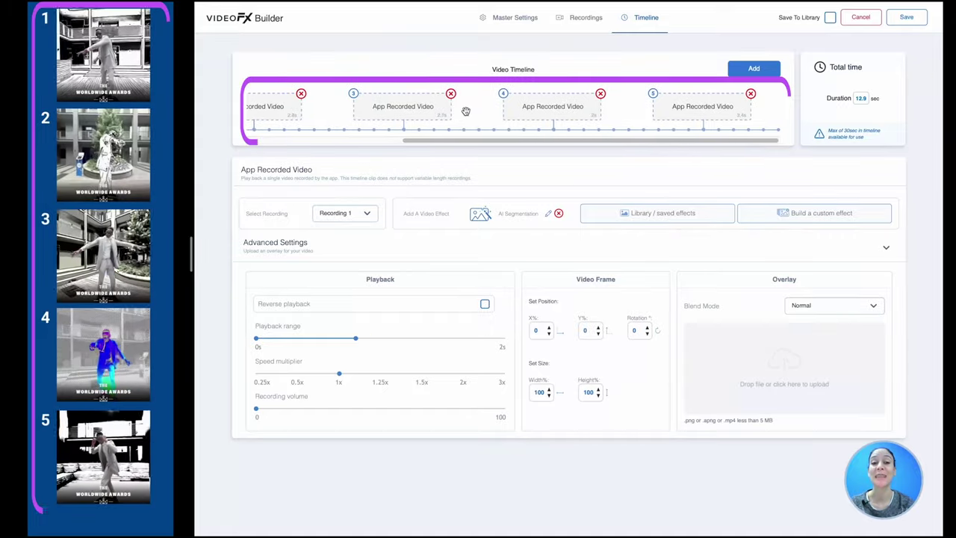
pyautogui.hscroll(-2, 464, 110)
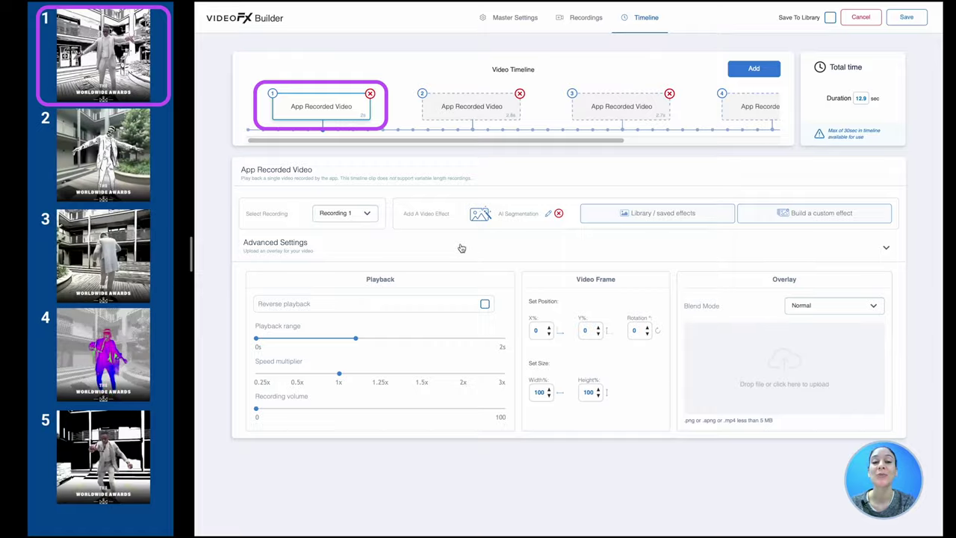
# Examine the first clip's AI Segmentation effect, checking the after-masking foreground and the background Ink colors, and save the Ink effect
pyautogui.click(511, 216)
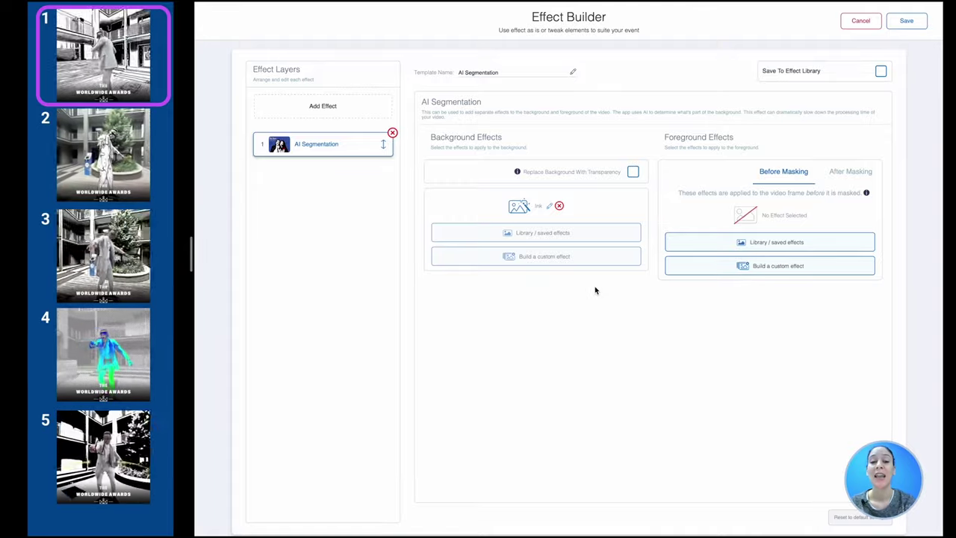
pyautogui.click(835, 173)
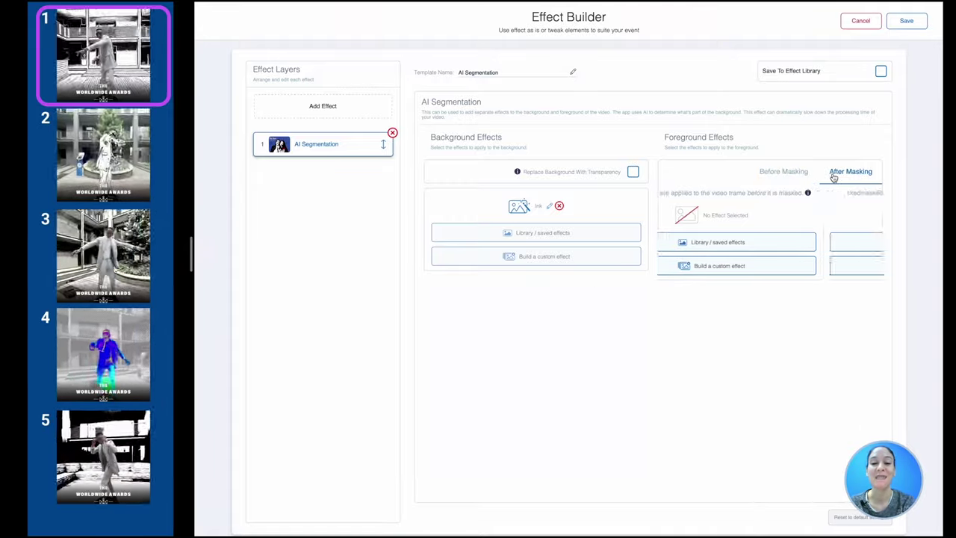
pyautogui.click(550, 211)
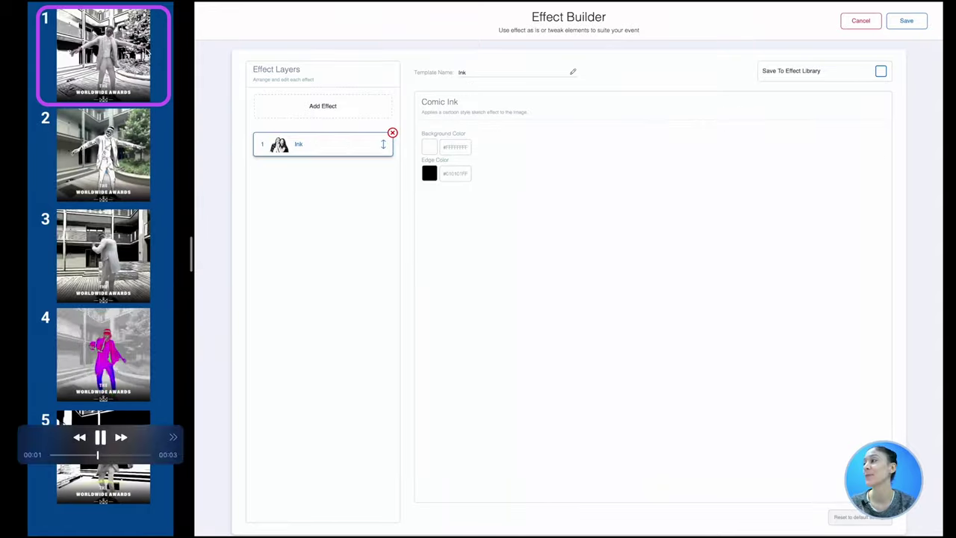
pyautogui.click(910, 21)
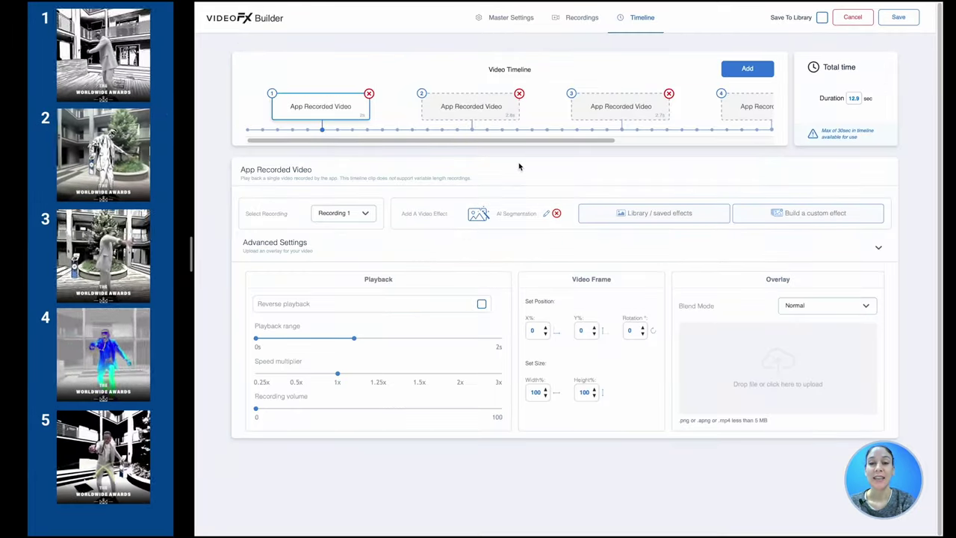
# Compare the playback range, speed and reverse settings of the first three timeline clips, returning to the second clip
pyautogui.click(463, 107)
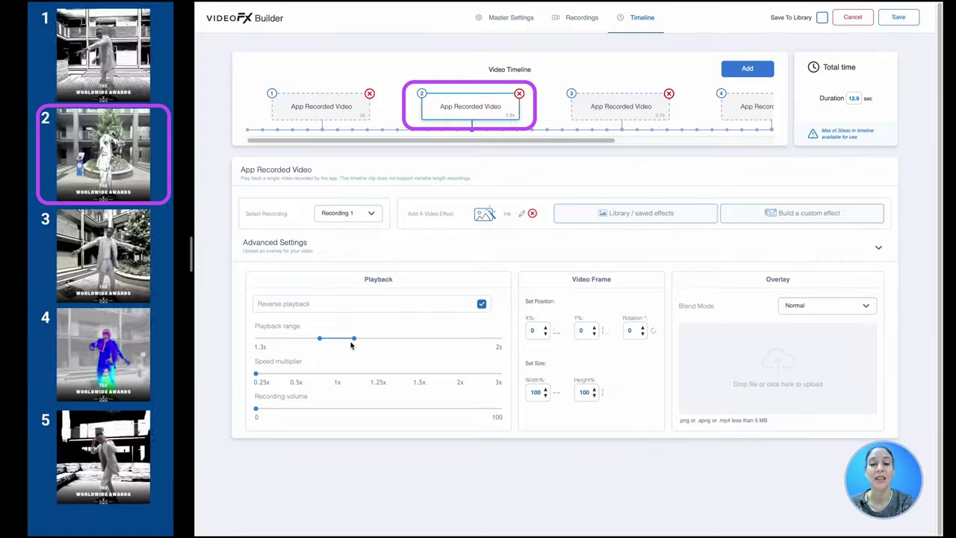
pyautogui.click(344, 106)
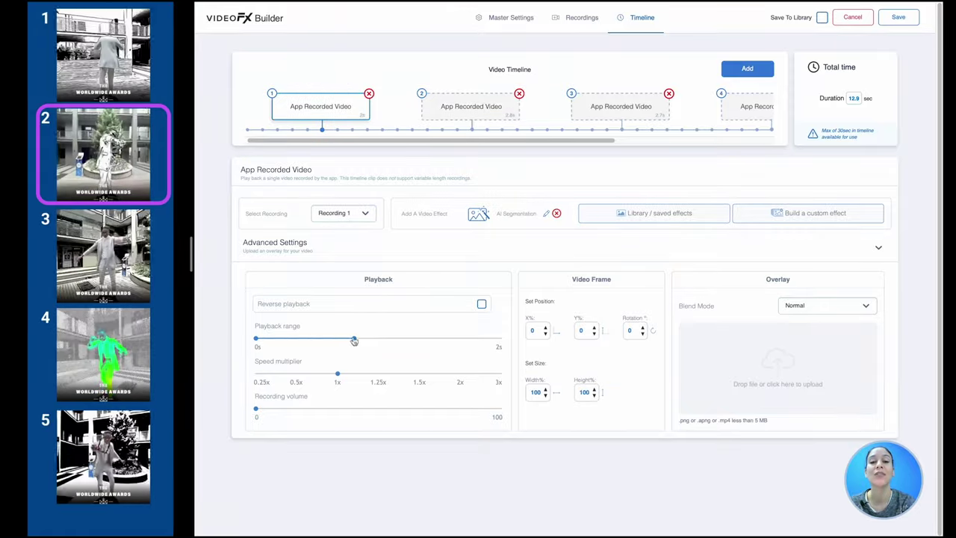
pyautogui.click(478, 105)
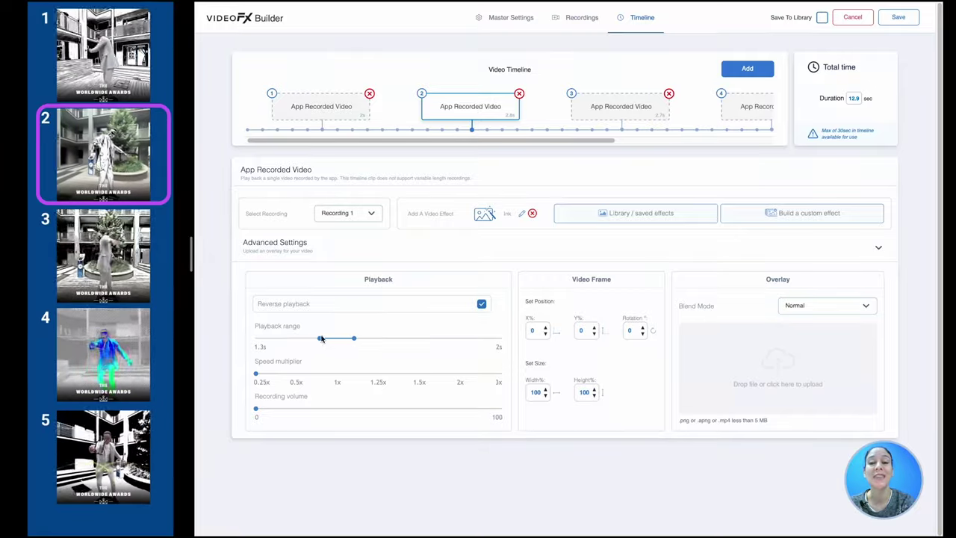
pyautogui.click(607, 107)
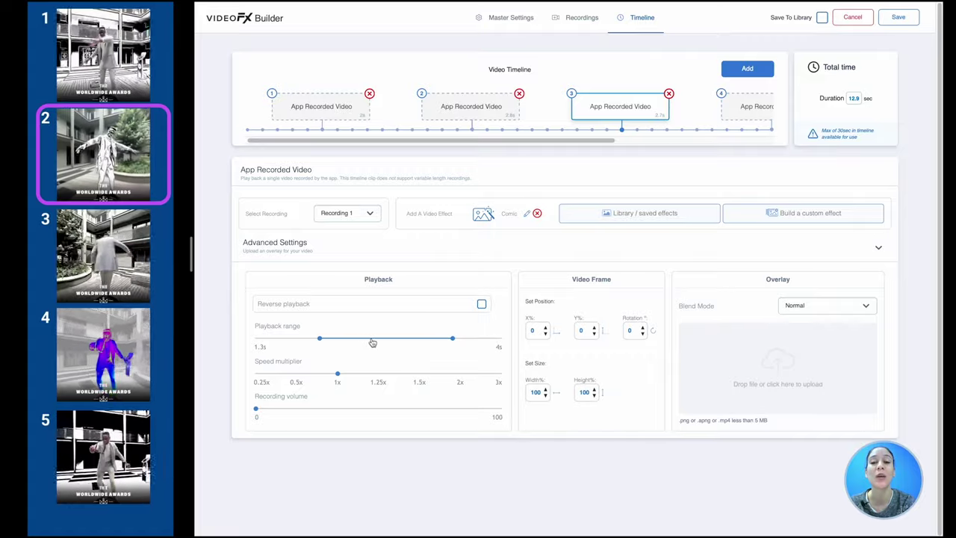
pyautogui.click(464, 107)
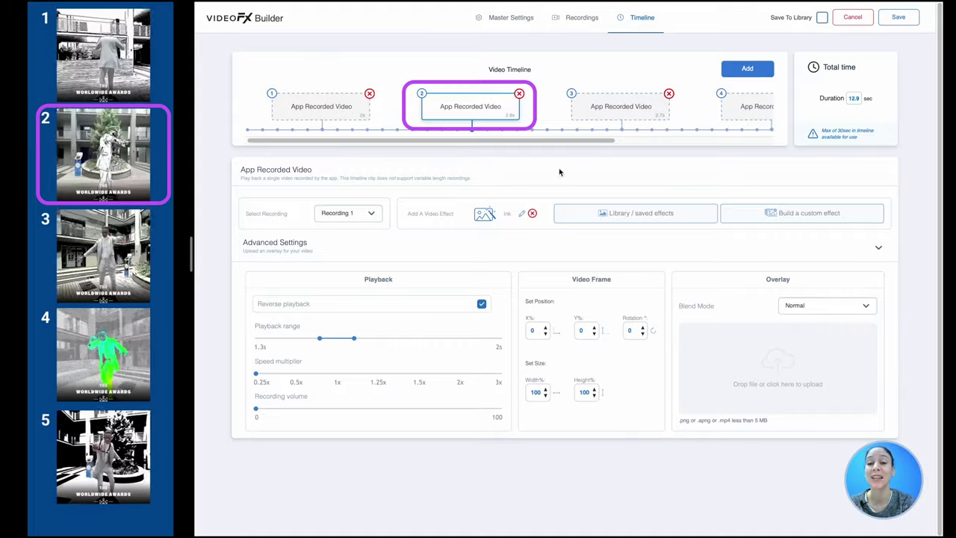
# Examine the second clip's AI Segmentation effect, including its foreground Ink colors and the before-masking and after-masking foreground effects
pyautogui.click(504, 217)
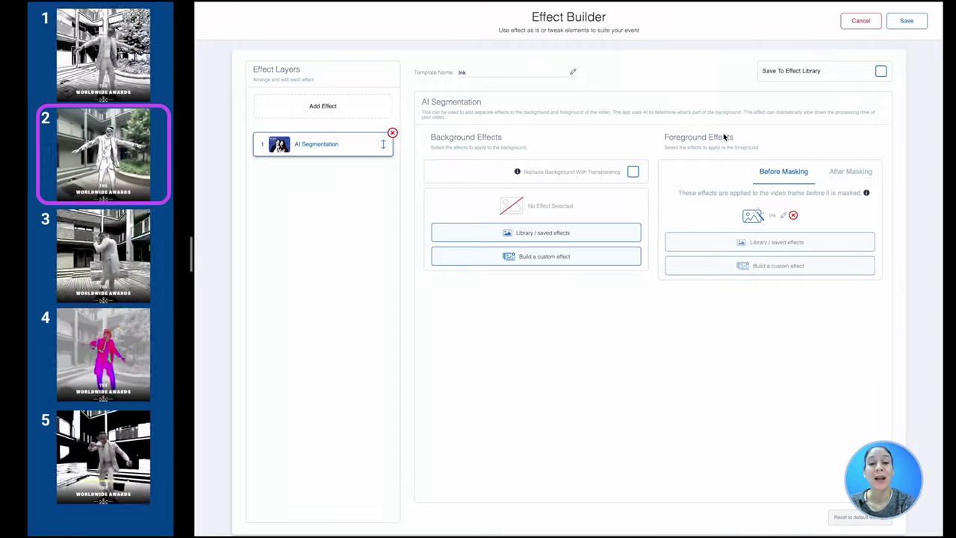
pyautogui.click(782, 218)
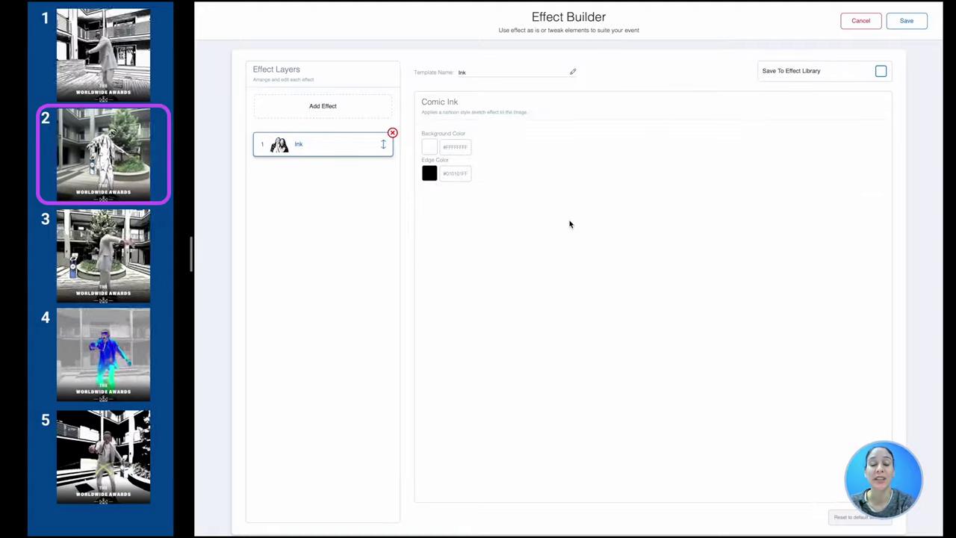
pyautogui.click(858, 22)
pyautogui.click(842, 171)
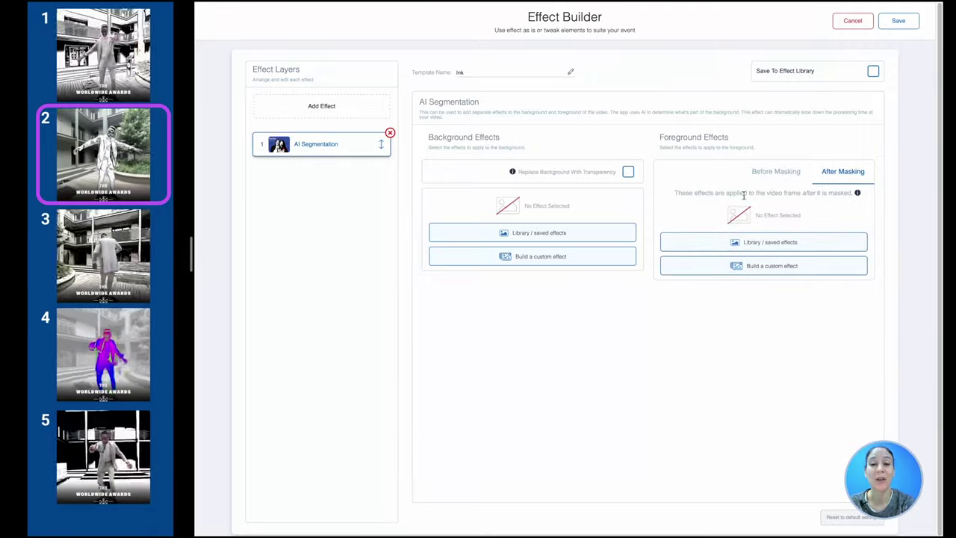
pyautogui.click(760, 173)
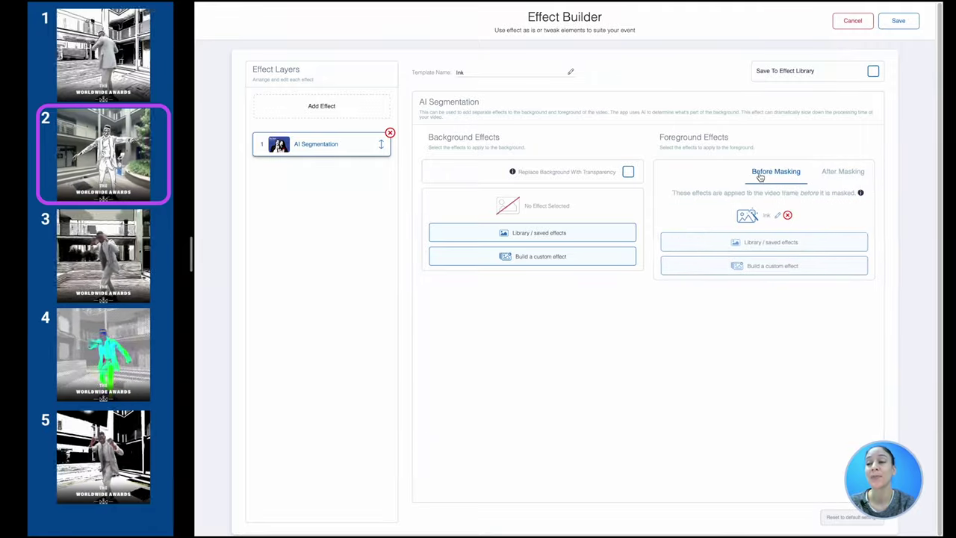
# Add a Hue Rotator layer above Ink in the second clip's before-masking foreground effect
pyautogui.click(778, 218)
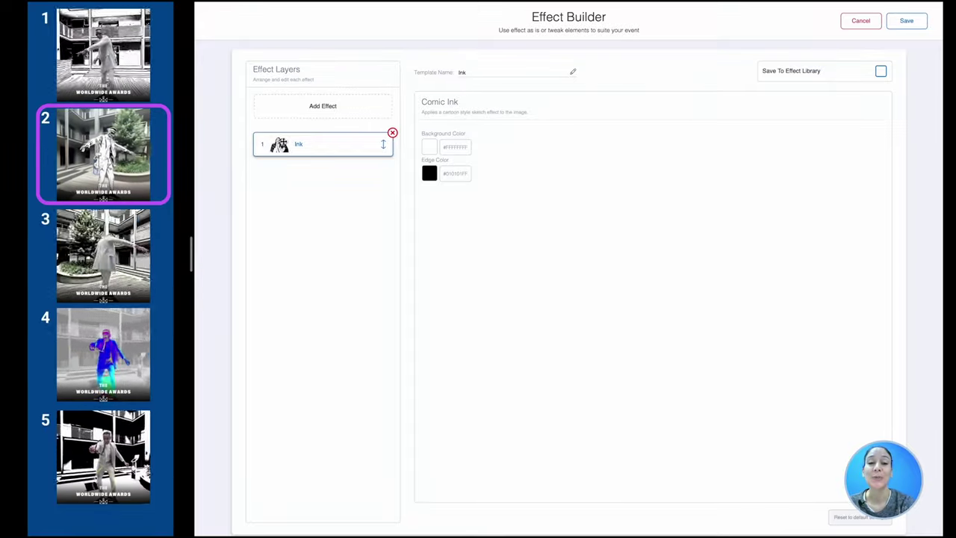
pyautogui.click(331, 103)
pyautogui.click(561, 196)
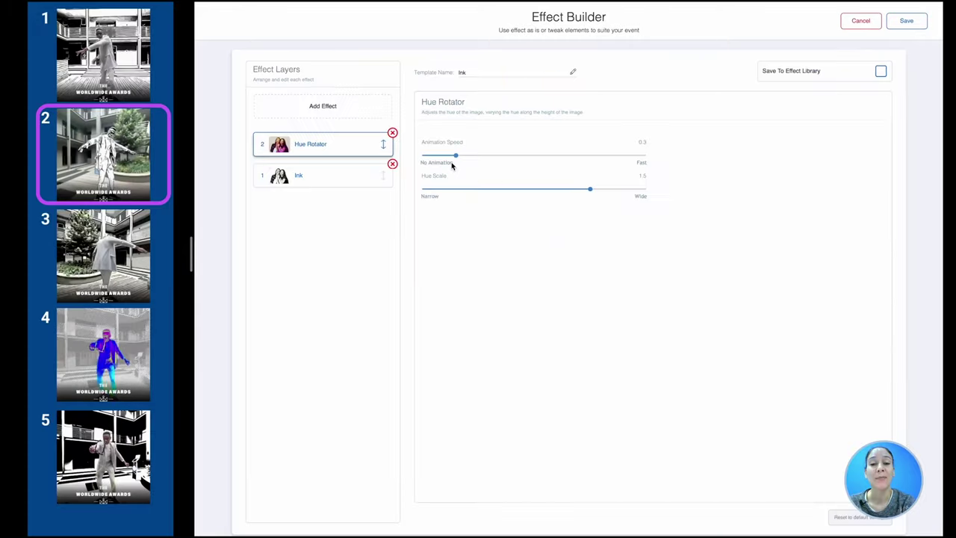
# Stack a Chromatic Aberration layer above Hue Rotator in the second clip's before-masking foreground effect, review Hue Rotator, and save the clip's effect
pyautogui.click(343, 105)
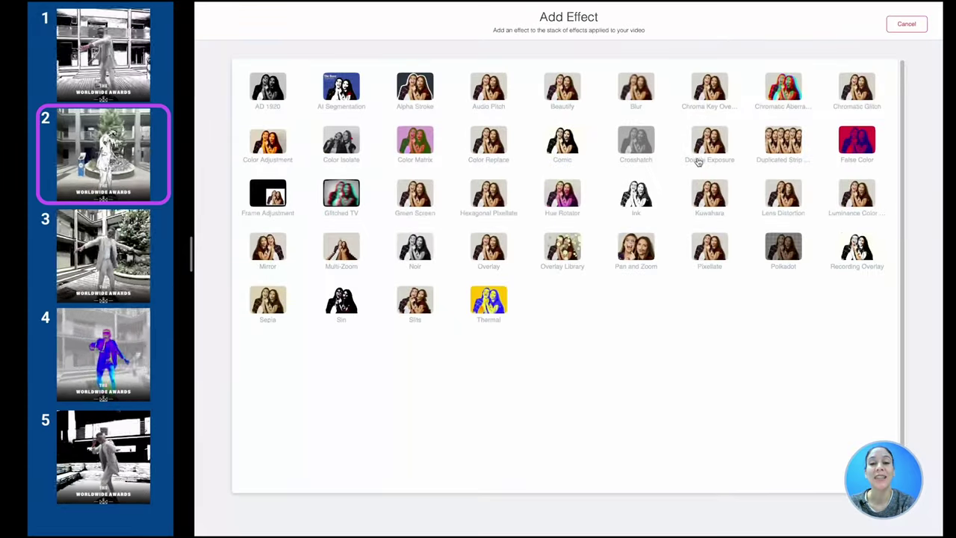
pyautogui.click(783, 86)
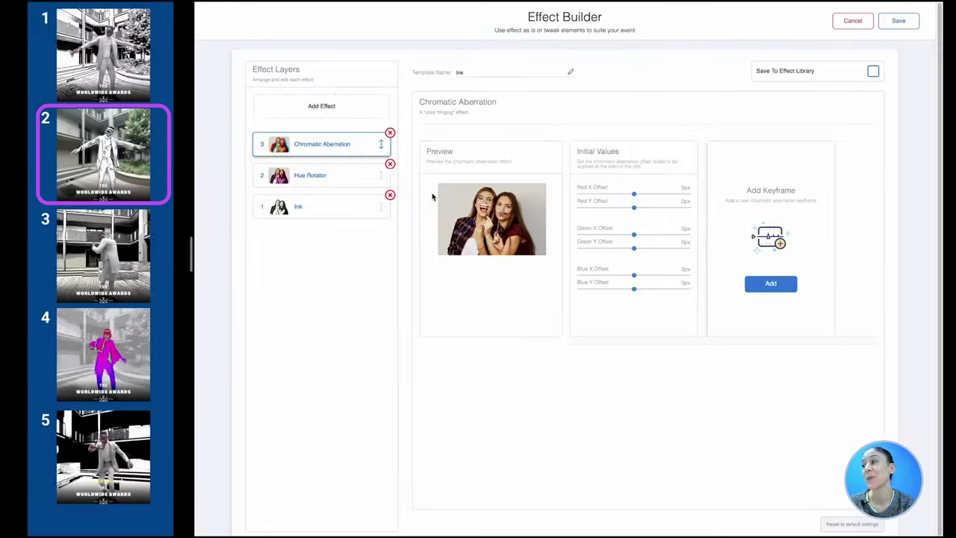
pyautogui.click(330, 174)
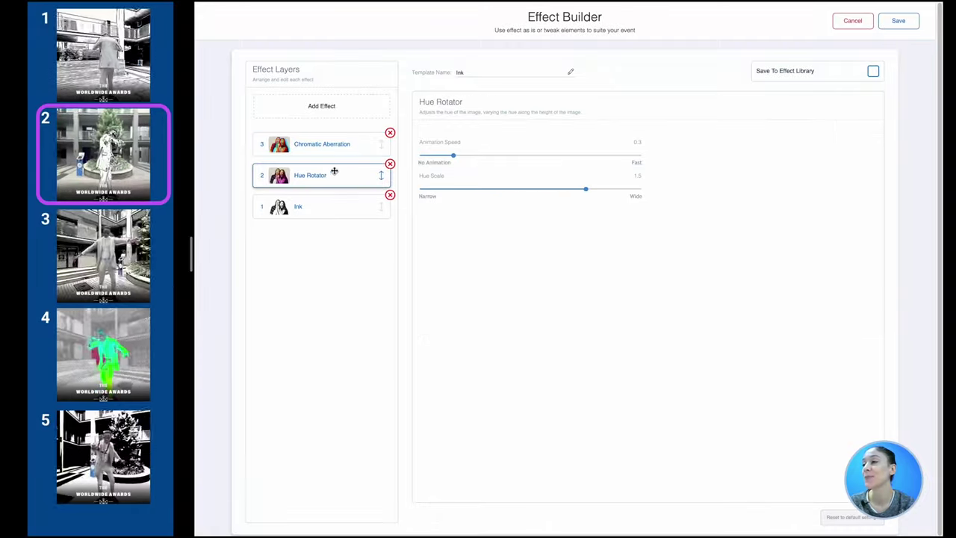
pyautogui.click(898, 21)
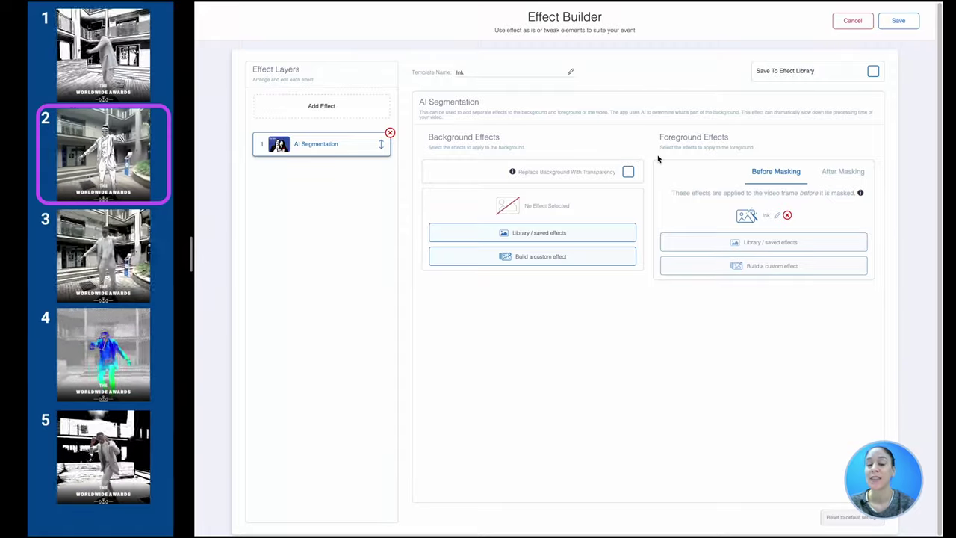
pyautogui.click(899, 21)
# Compare the third timeline clip's playback range, speed and reverse settings with the second clip's
pyautogui.click(613, 104)
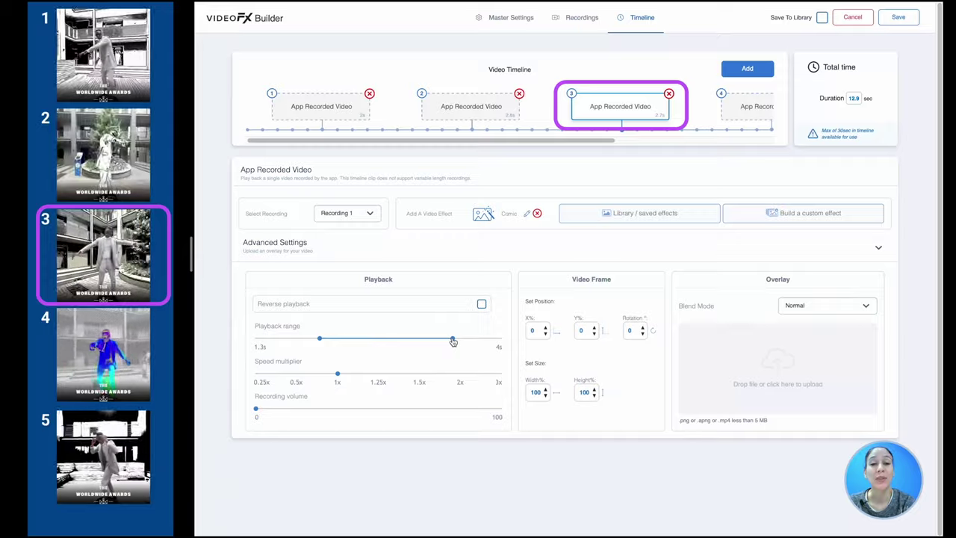
pyautogui.click(466, 117)
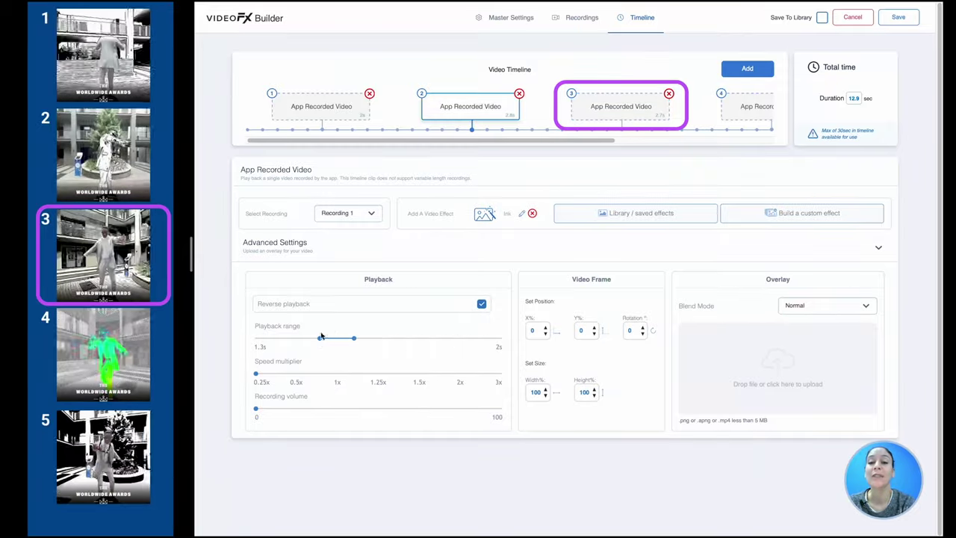
pyautogui.click(611, 104)
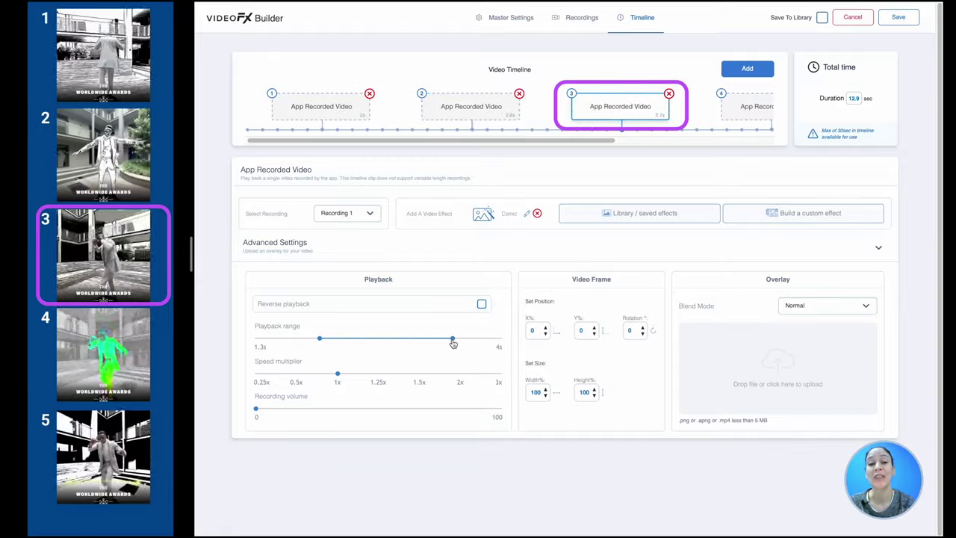
# Examine the third clip's AI Segmentation effect, checking the background Comic settings and the after-masking foreground
pyautogui.click(527, 216)
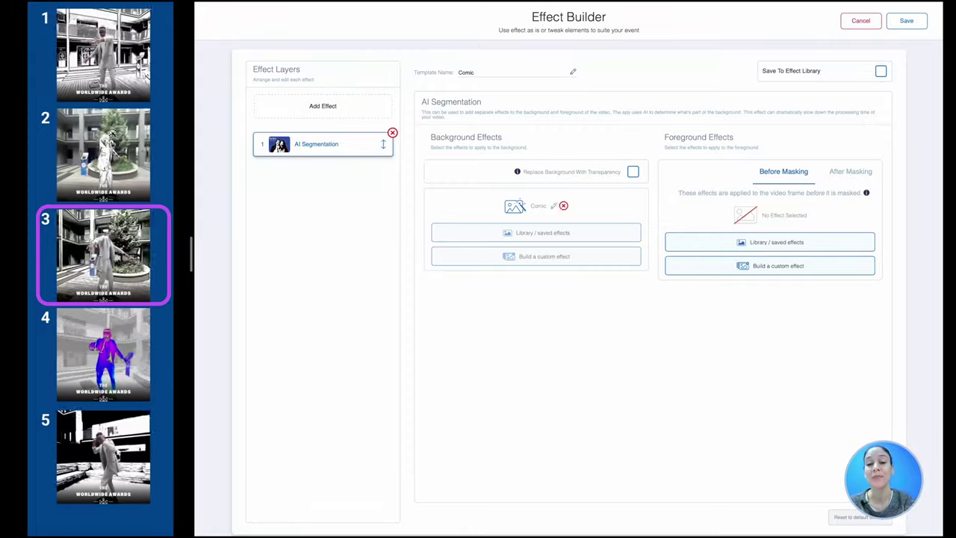
pyautogui.click(553, 209)
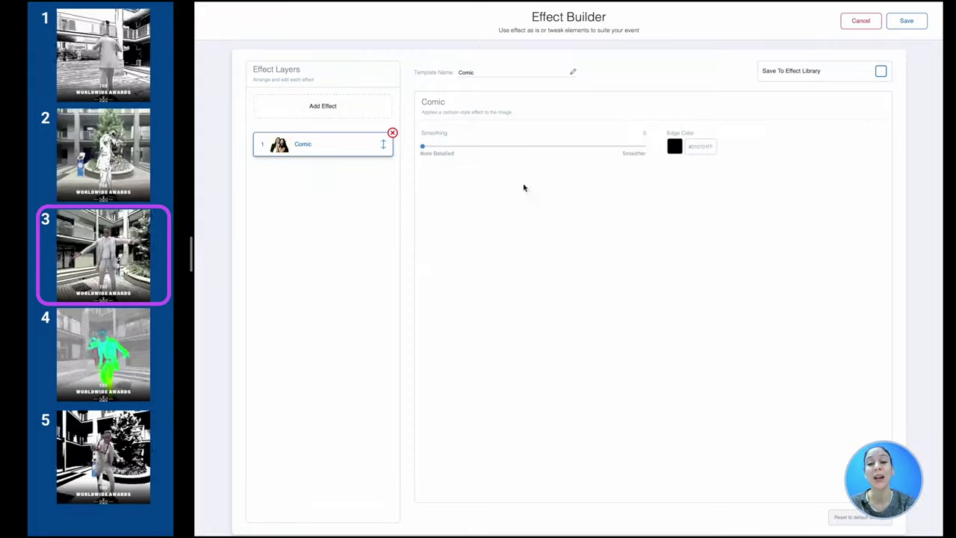
pyautogui.click(923, 21)
pyautogui.click(846, 171)
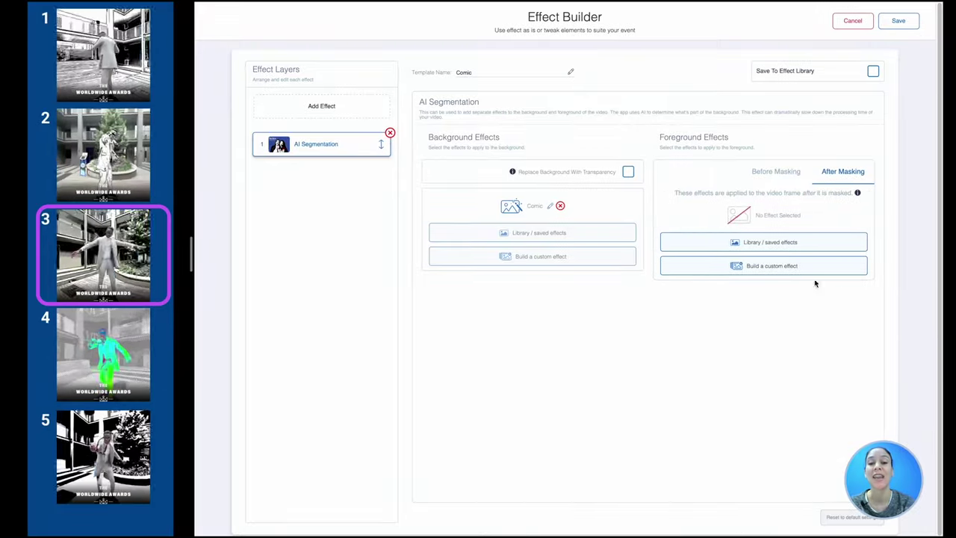
# Add a Noir layer to the third clip's background Comic effect and save the clip's effect
pyautogui.click(550, 207)
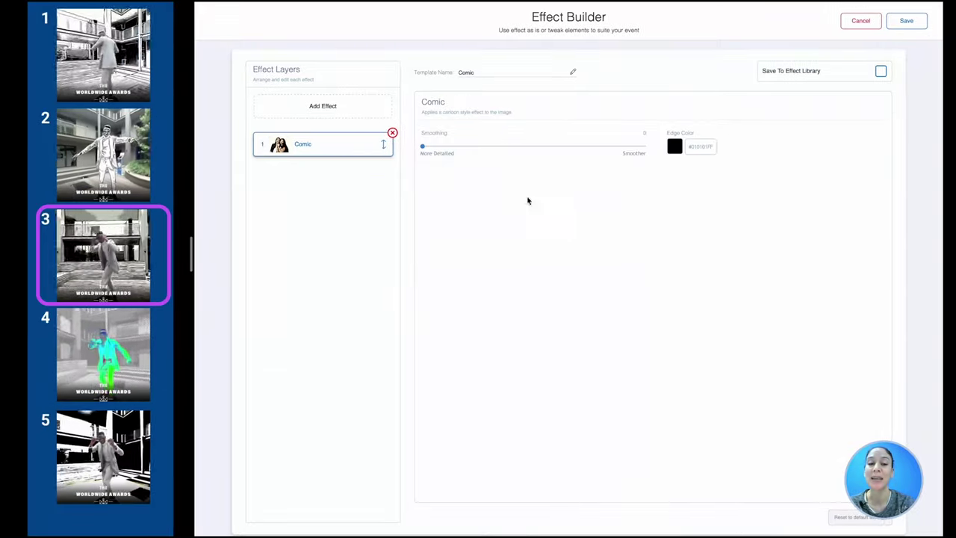
pyautogui.click(332, 110)
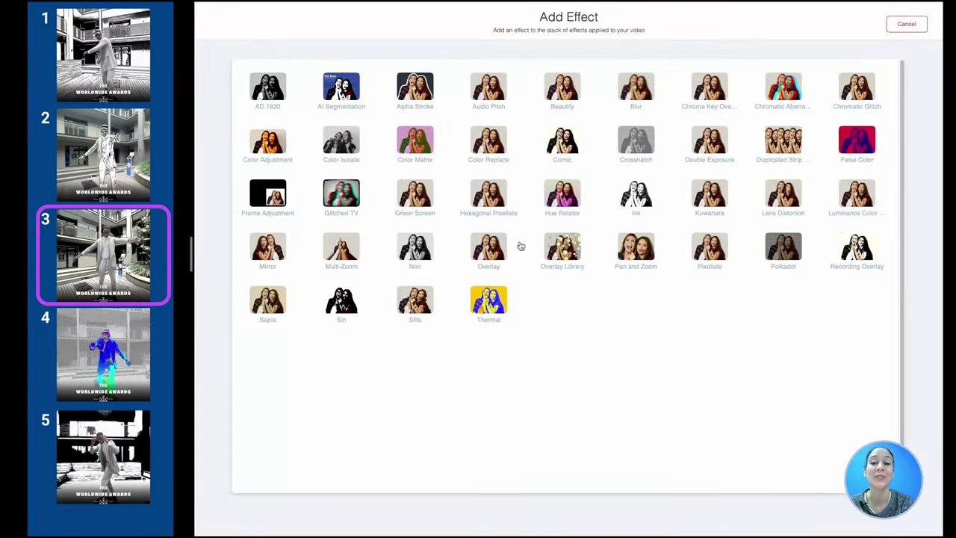
pyautogui.click(414, 247)
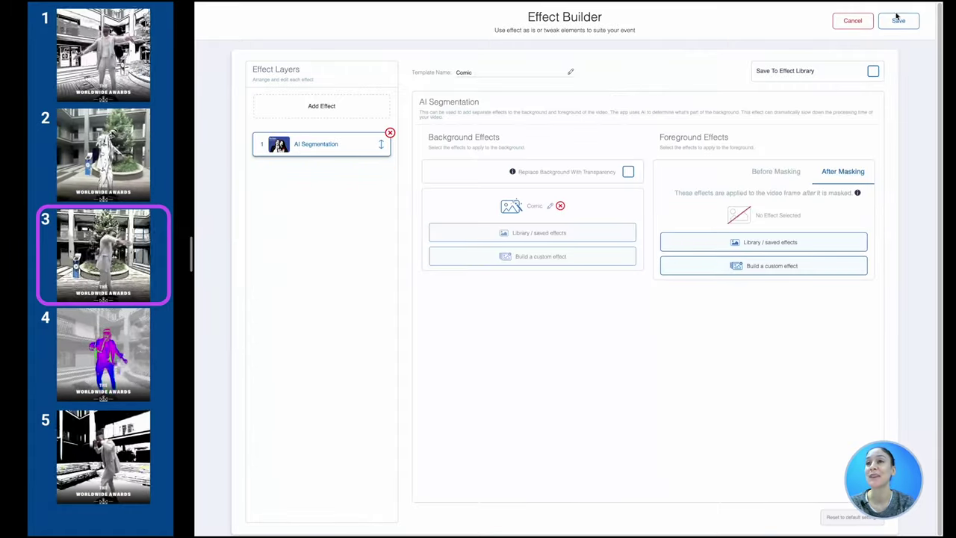
pyautogui.click(898, 21)
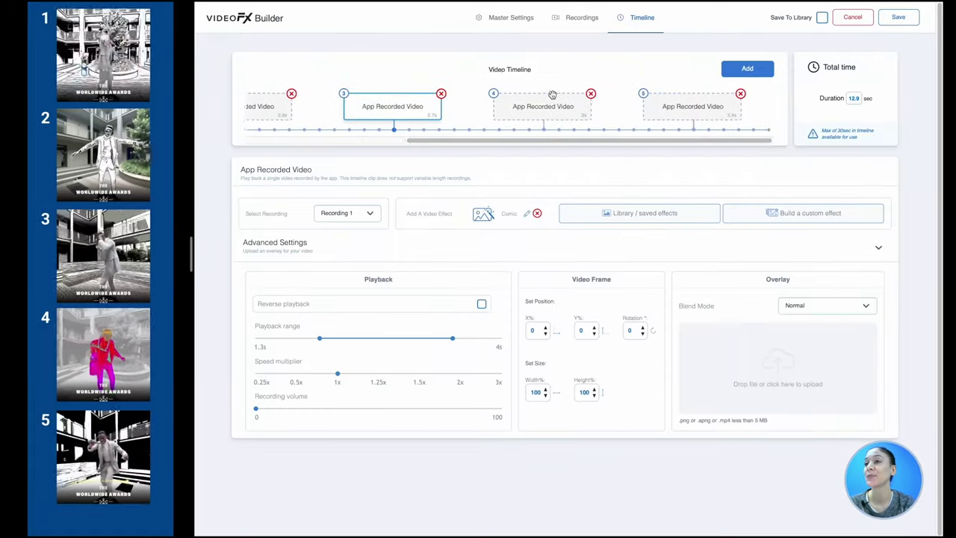
# Examine the fourth clip's Crosshatch + Thermal + Hue effect, checking its background Crosshatch layer
pyautogui.click(551, 101)
pyautogui.moveTo(135, 357)
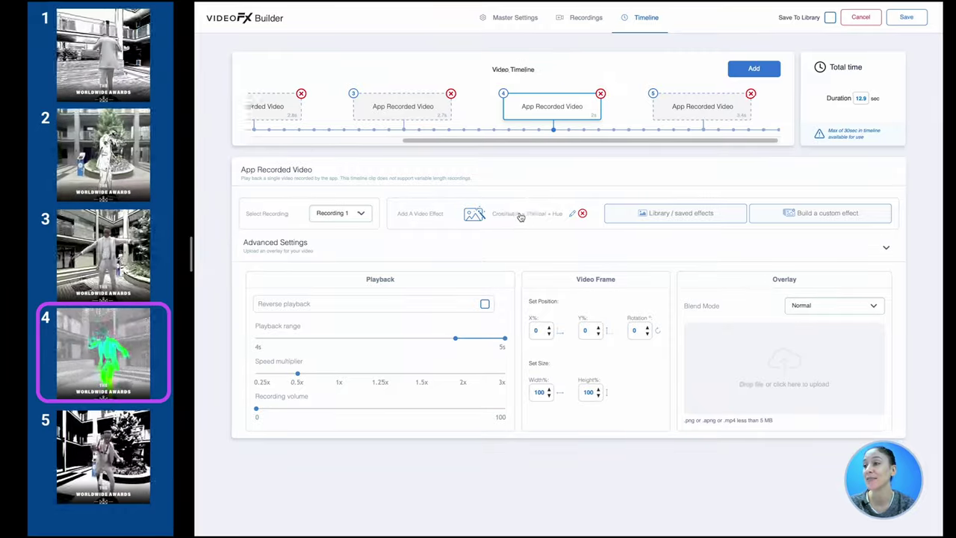
pyautogui.click(521, 216)
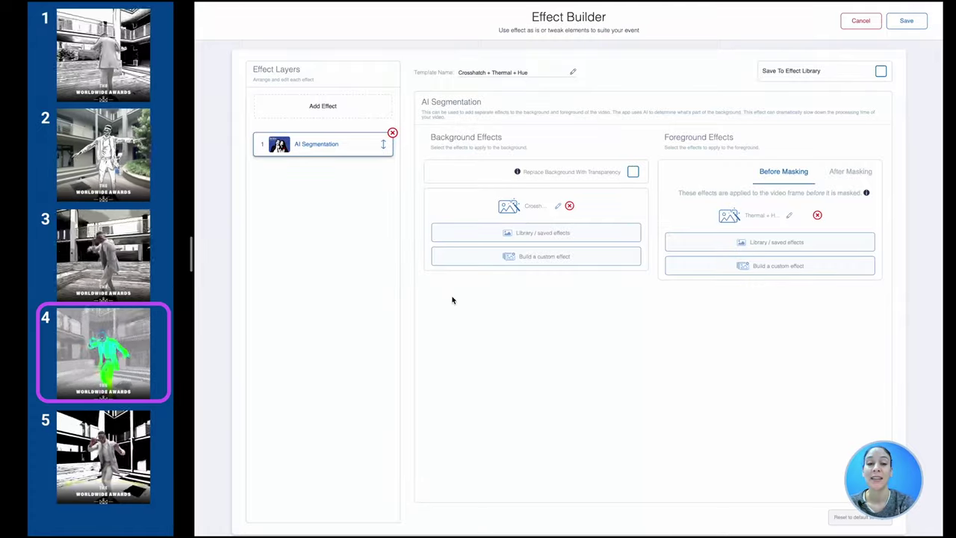
pyautogui.click(558, 206)
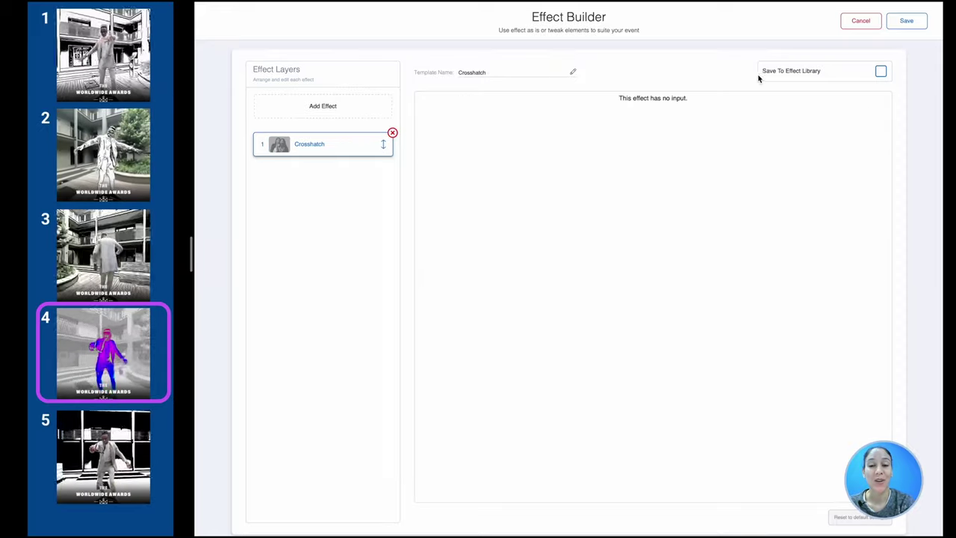
pyautogui.click(905, 21)
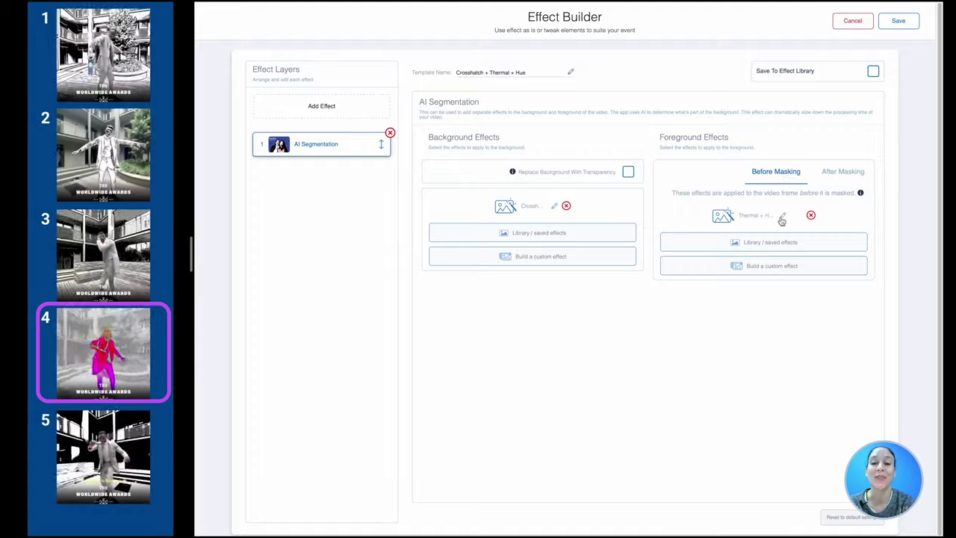
# Examine the Hue Rotator and Thermal layers in the fourth clip's before-masking foreground effect, and save back to the timeline
pyautogui.click(782, 218)
pyautogui.click(328, 145)
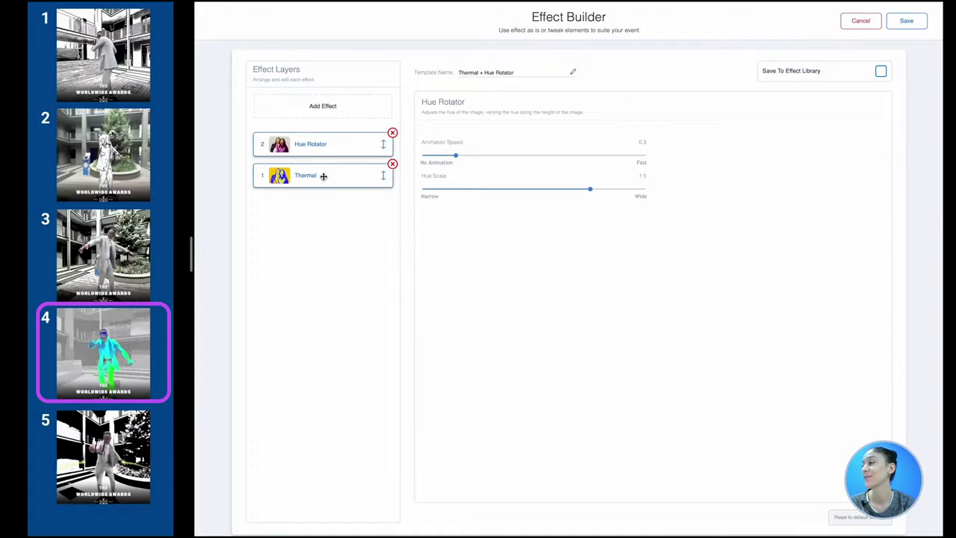
pyautogui.click(323, 176)
pyautogui.click(906, 21)
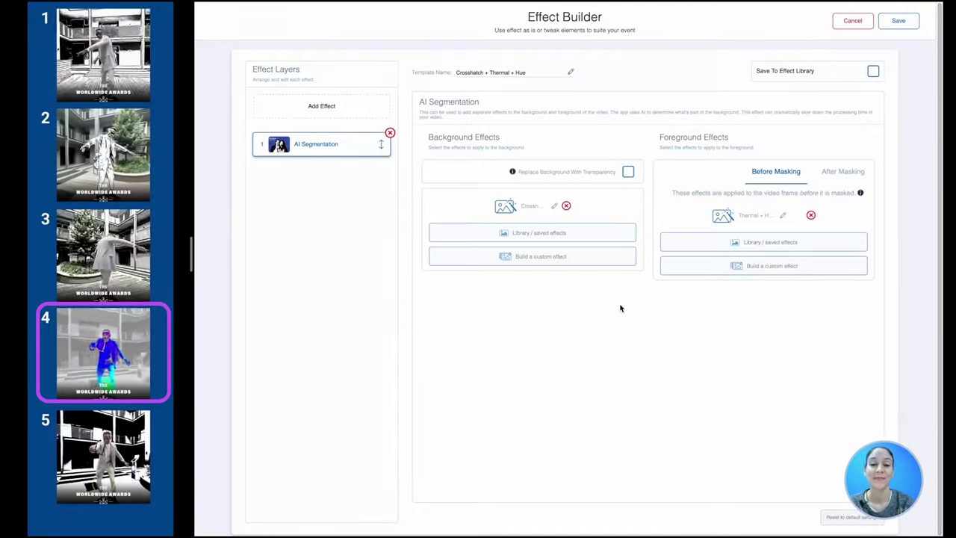
pyautogui.click(898, 20)
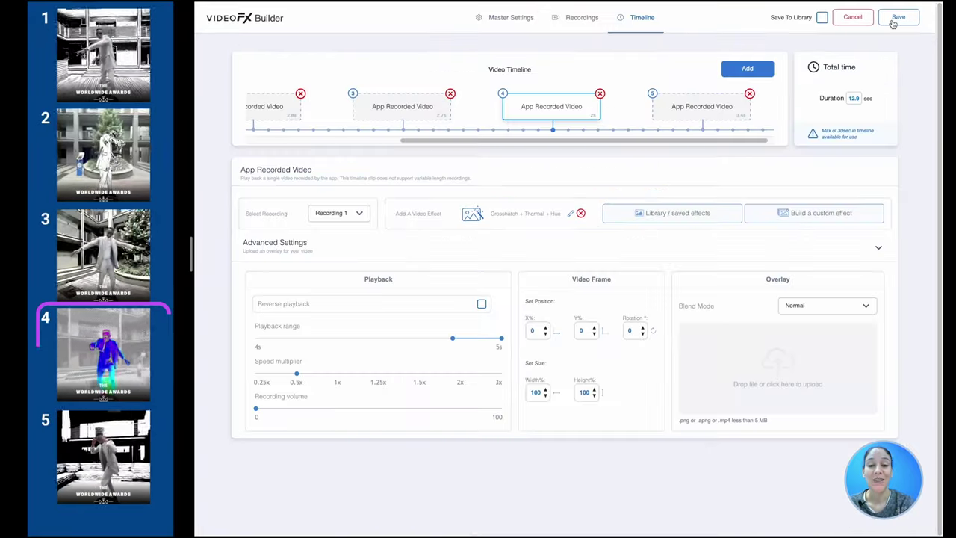
# Compare the fifth clip's playback range, speed and reverse settings with the fourth clip's
pyautogui.click(687, 108)
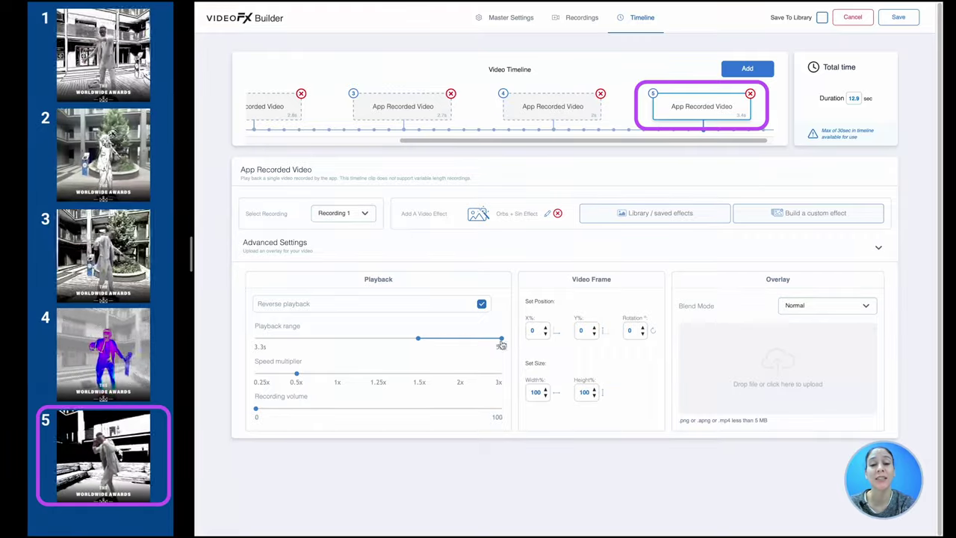
pyautogui.click(550, 107)
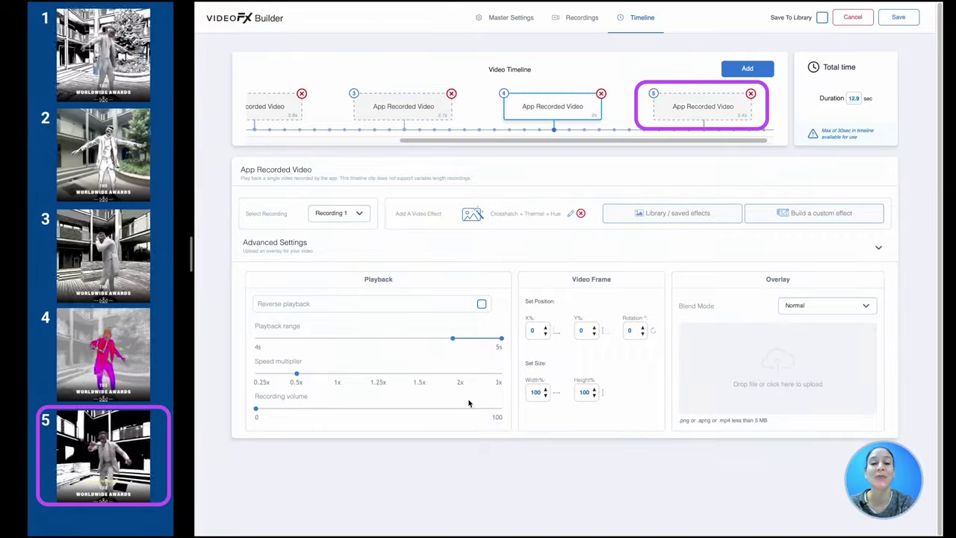
pyautogui.click(678, 106)
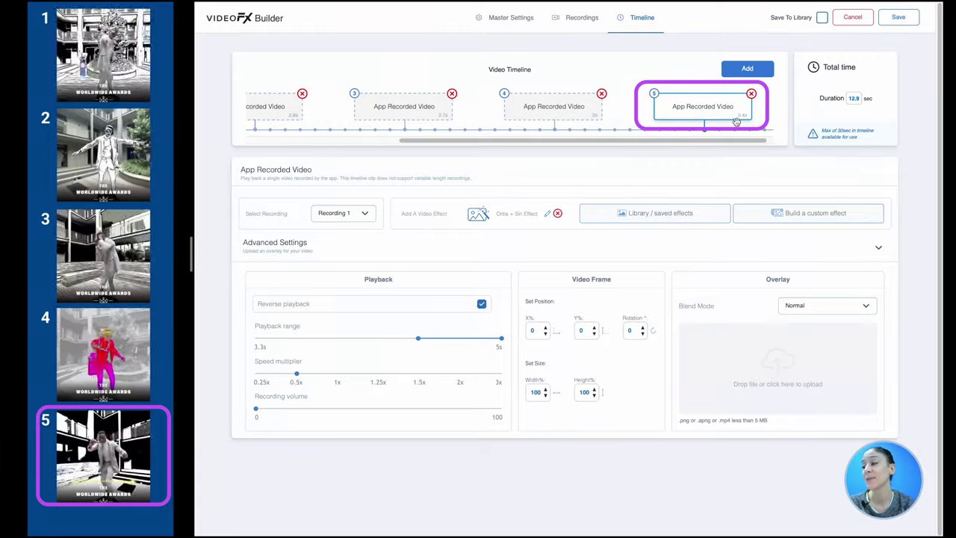
# Try a 0.25x speed multiplier on the fifth clip and restore it to 0.5x
pyautogui.moveTo(297, 378); pyautogui.dragTo(253, 375)
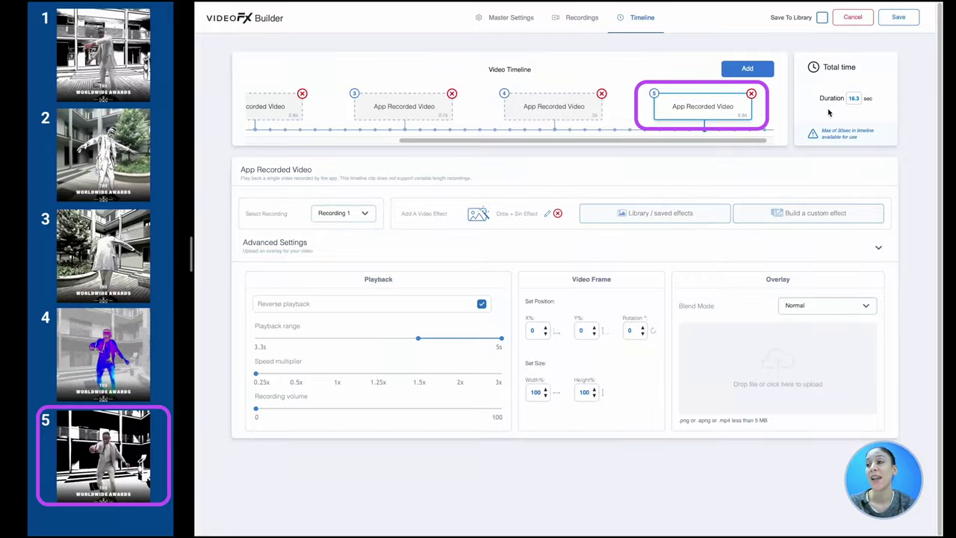
pyautogui.moveTo(270, 378); pyautogui.dragTo(296, 374)
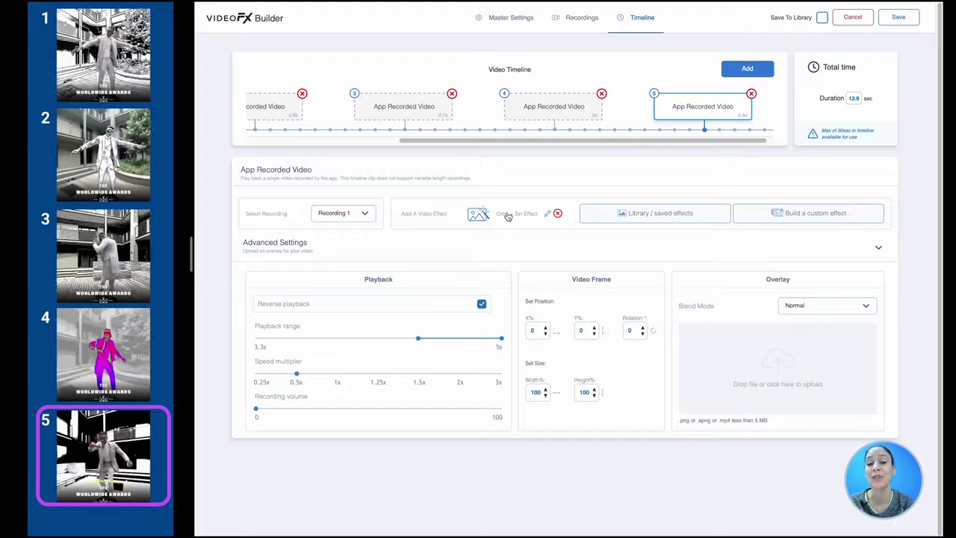
# Examine the Sin and Overlay Library layers in the fifth clip's AI Segmentation background effect
pyautogui.click(507, 216)
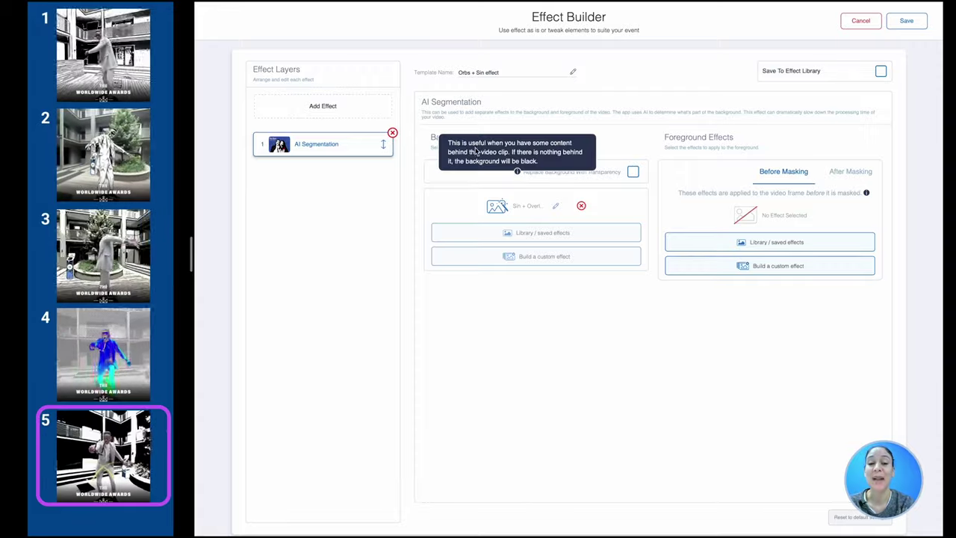
pyautogui.click(557, 208)
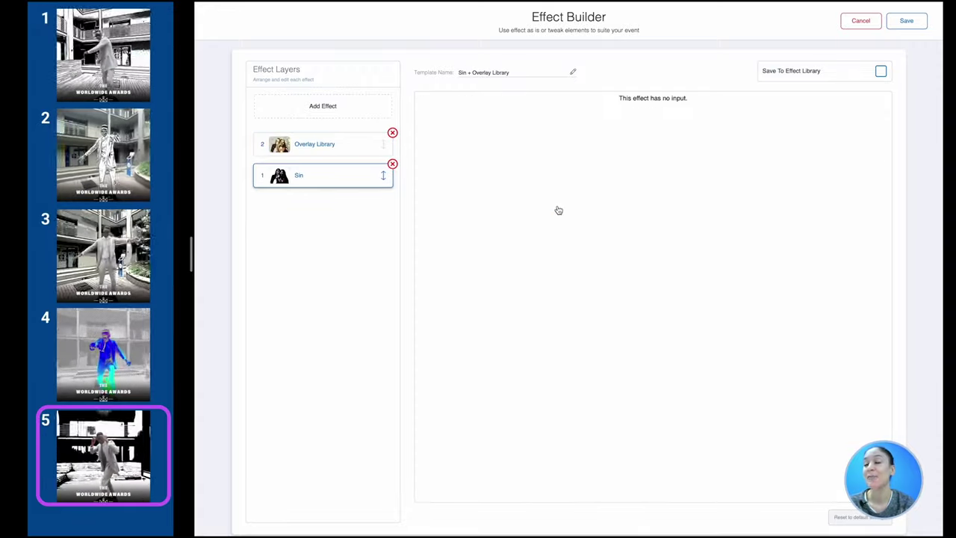
pyautogui.click(309, 152)
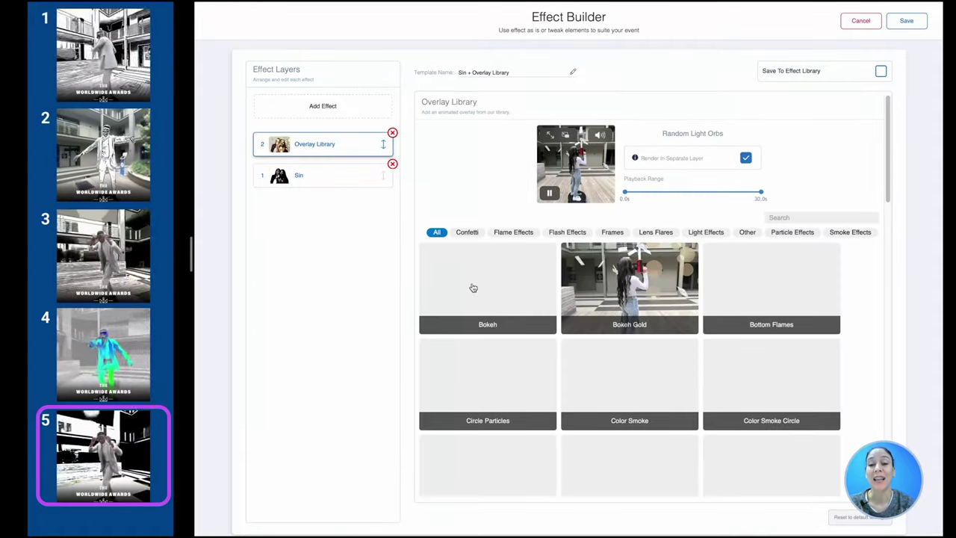
# Browse the animated overlays available in the fifth clip's Overlay Library layer
pyautogui.scroll(-1, 659, 349)
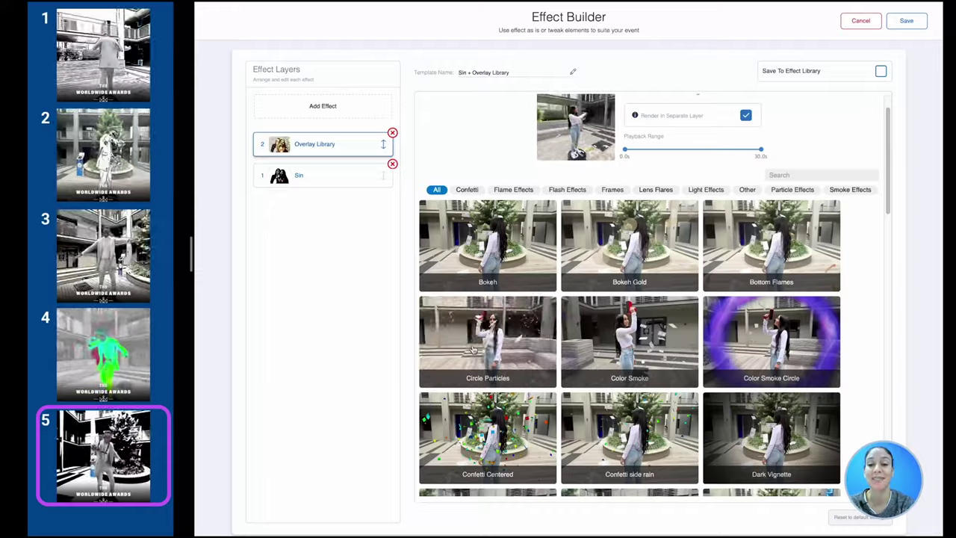
pyautogui.scroll(-2, 487, 333)
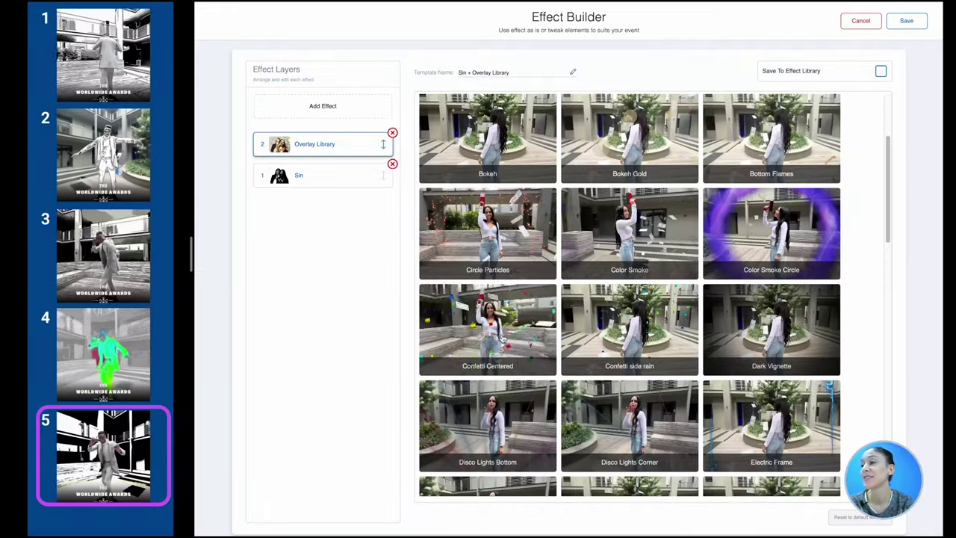
pyautogui.scroll(-3, 486, 334)
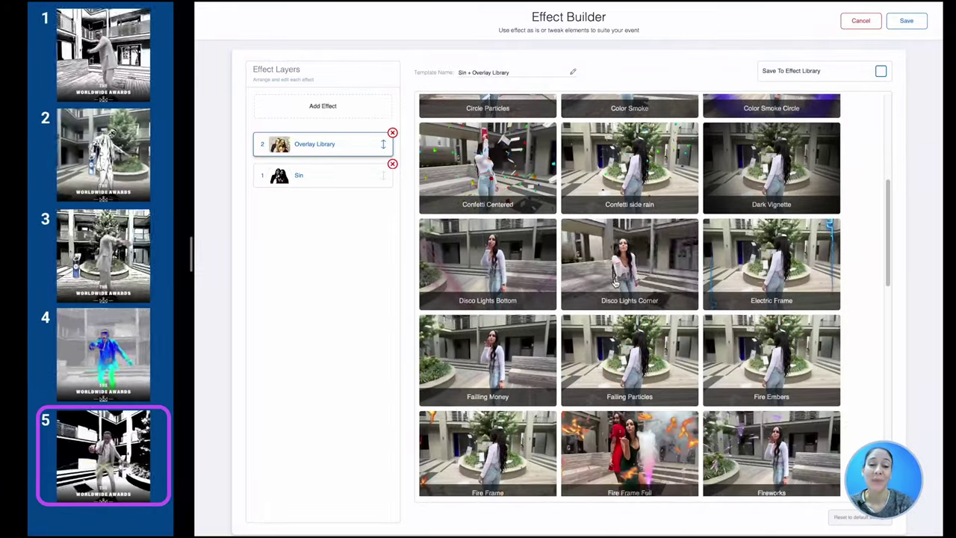
pyautogui.scroll(-1, 623, 434)
pyautogui.scroll(-1, 623, 434)
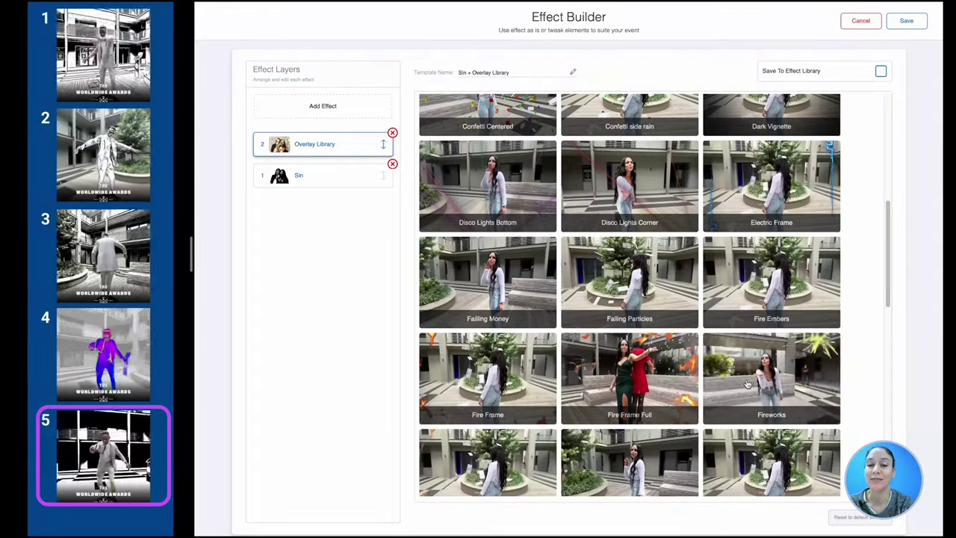
pyautogui.scroll(-6, 582, 426)
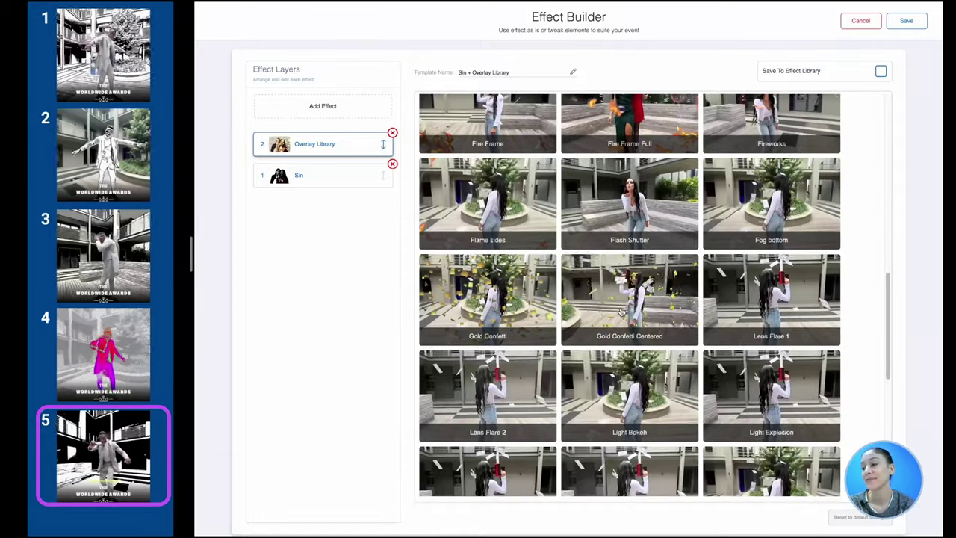
pyautogui.scroll(2, 655, 282)
pyautogui.scroll(6, 656, 282)
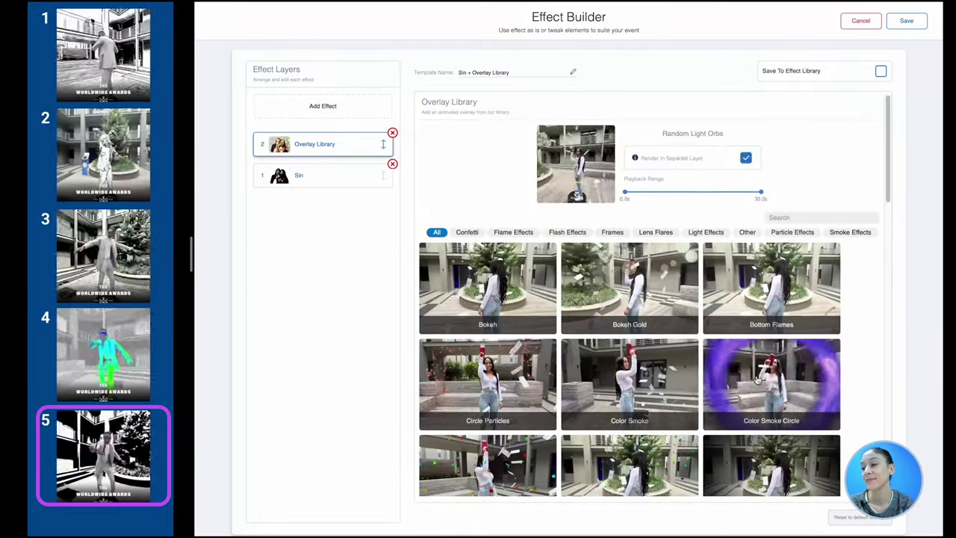
pyautogui.scroll(1, 638, 238)
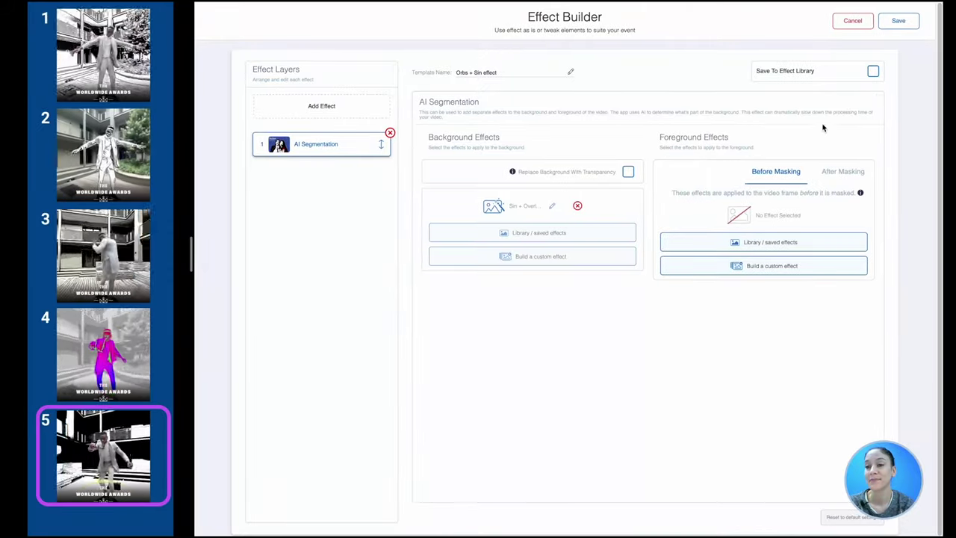
# Save the fifth clip's effect, the video template, and the event's video changes
pyautogui.click(898, 21)
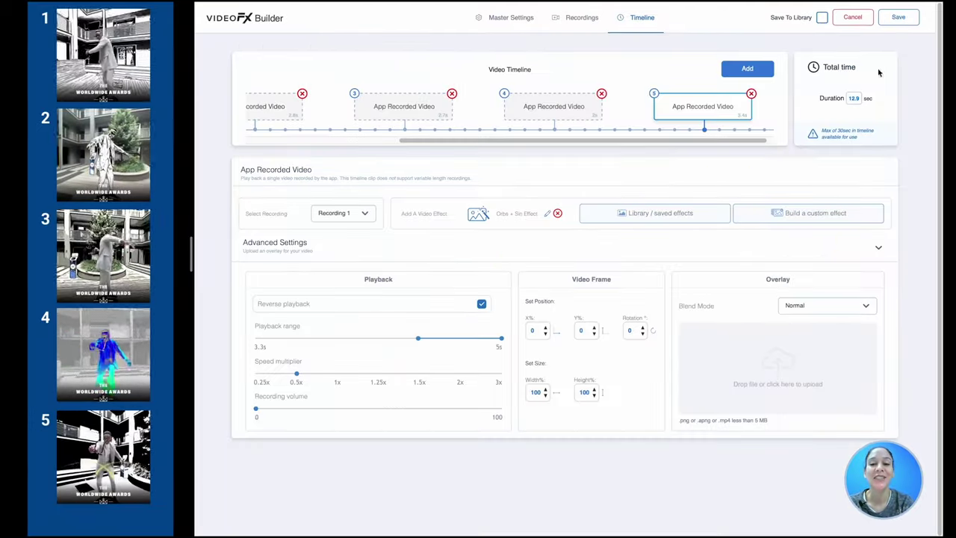
pyautogui.click(900, 21)
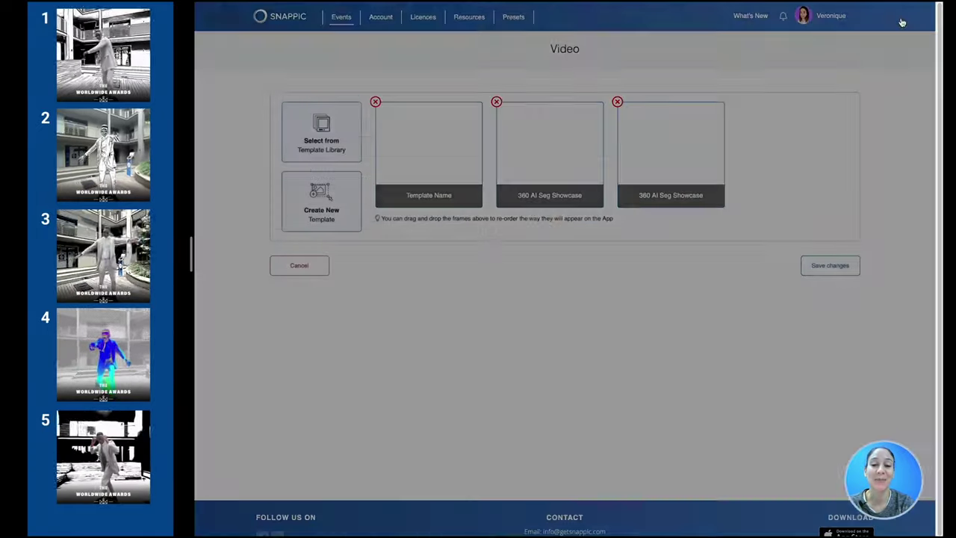
pyautogui.click(828, 266)
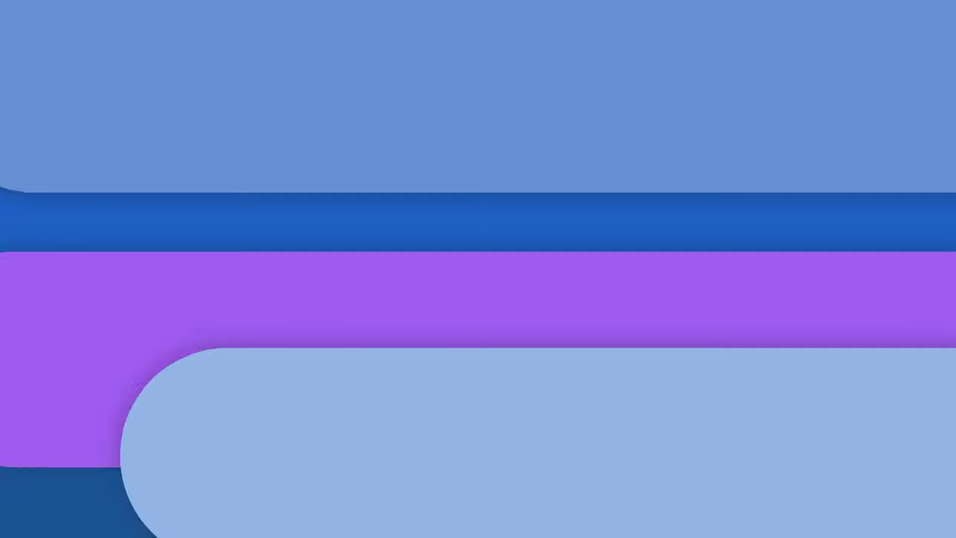